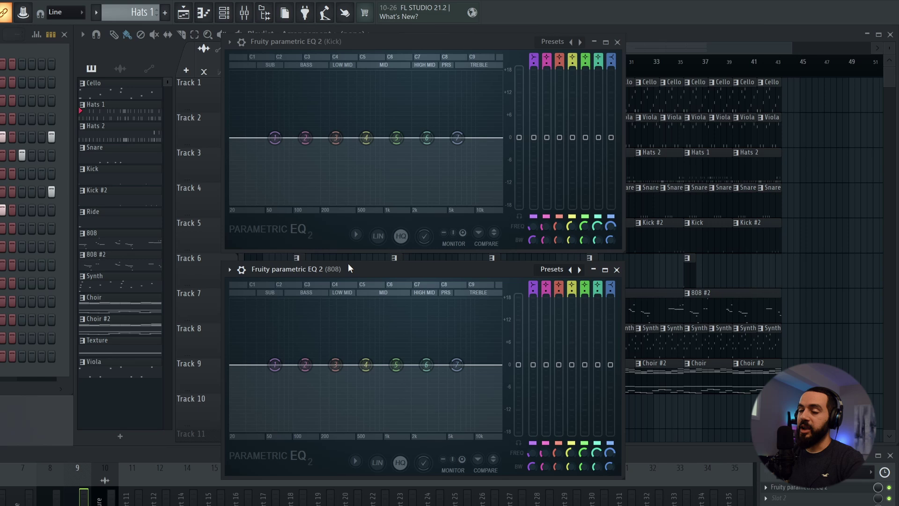
# Step: Turn on the spectrum heatmap display in both the Kick and 808 EQs and start playback
pyautogui.click(355, 235)
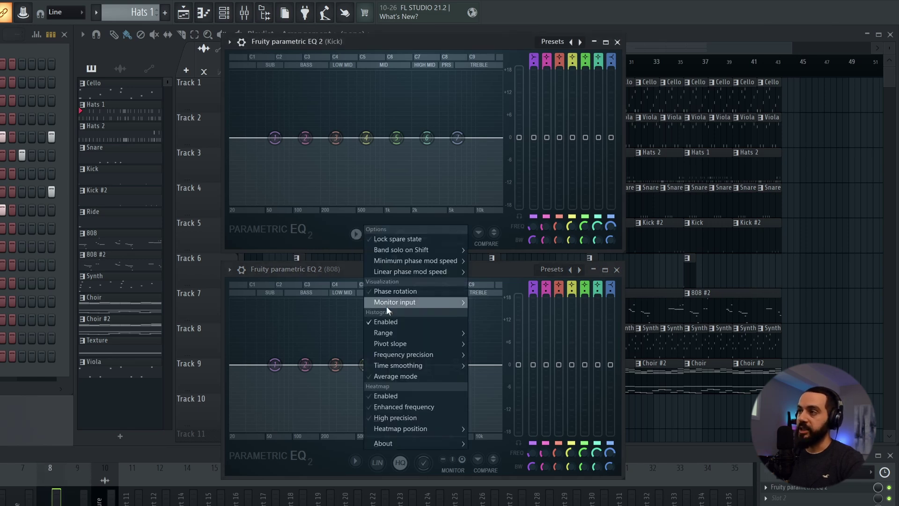
pyautogui.click(377, 396)
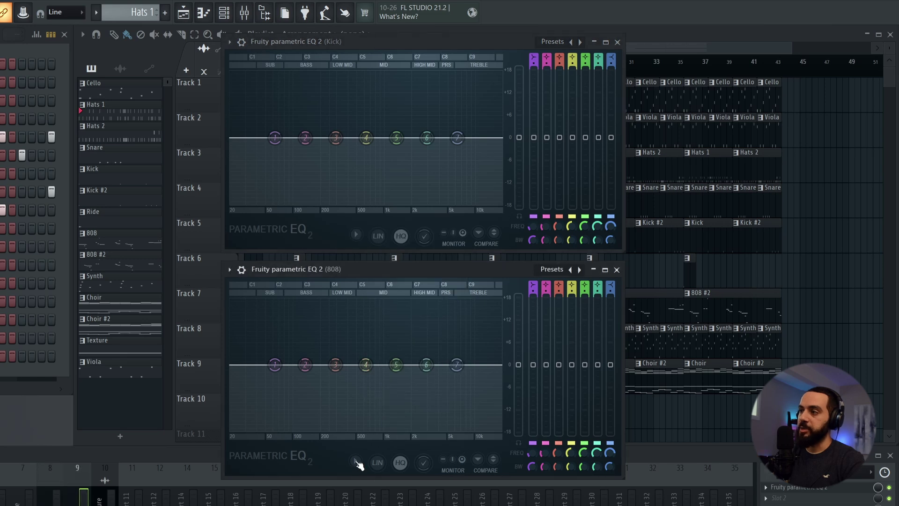
pyautogui.click(356, 462)
pyautogui.click(445, 495)
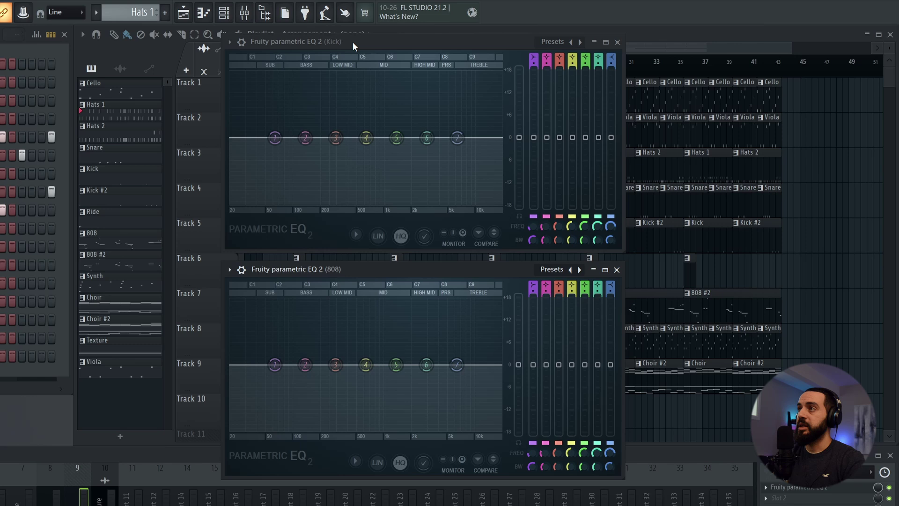
pyautogui.press('space')
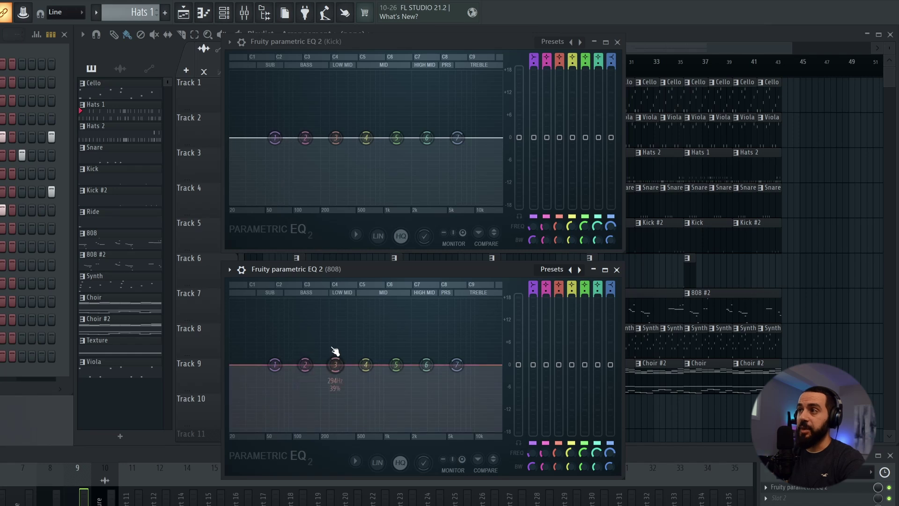
# Step: Pull the 808 EQ's band 2 into a dip near 104 Hz and audition it
pyautogui.moveTo(310, 369); pyautogui.dragTo(300, 379)
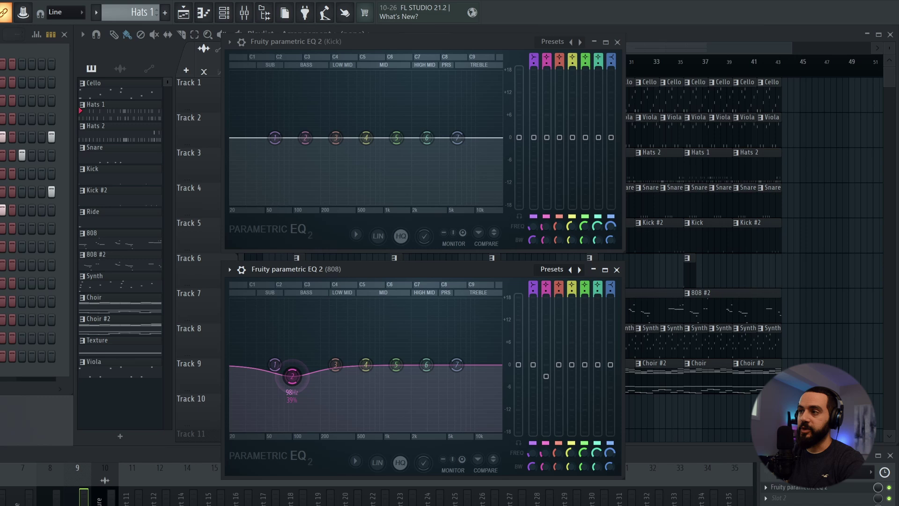
pyautogui.press('space')
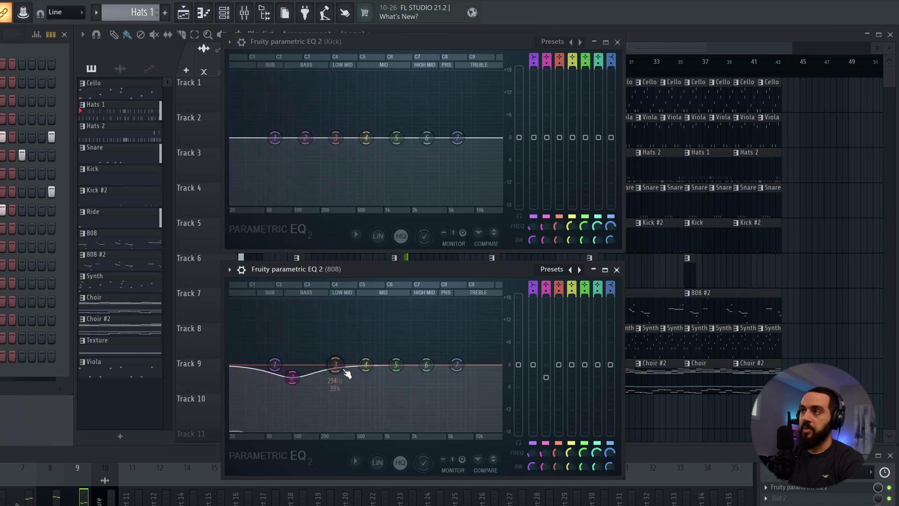
pyautogui.press('space')
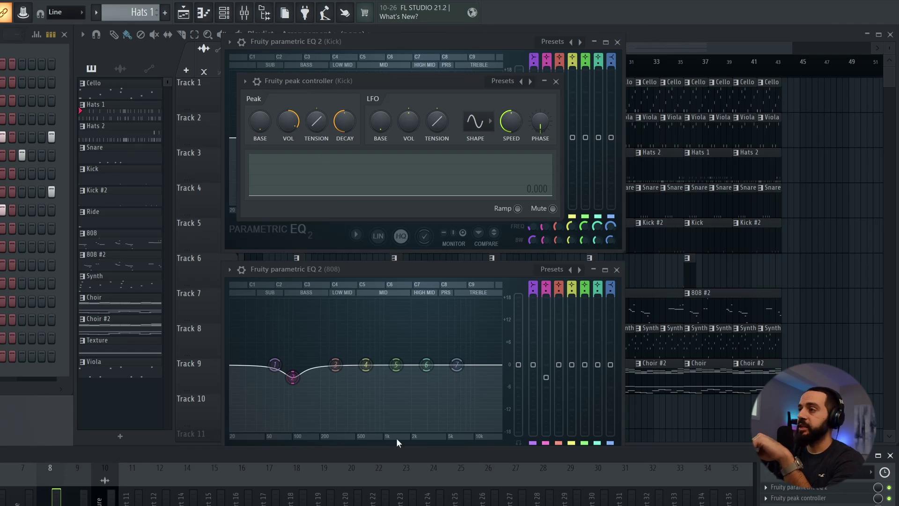
# Step: Link the 808 EQ's band 2 level to the Kick's Peak ctrl - Peak with an Inverted mapping
pyautogui.click(292, 376)
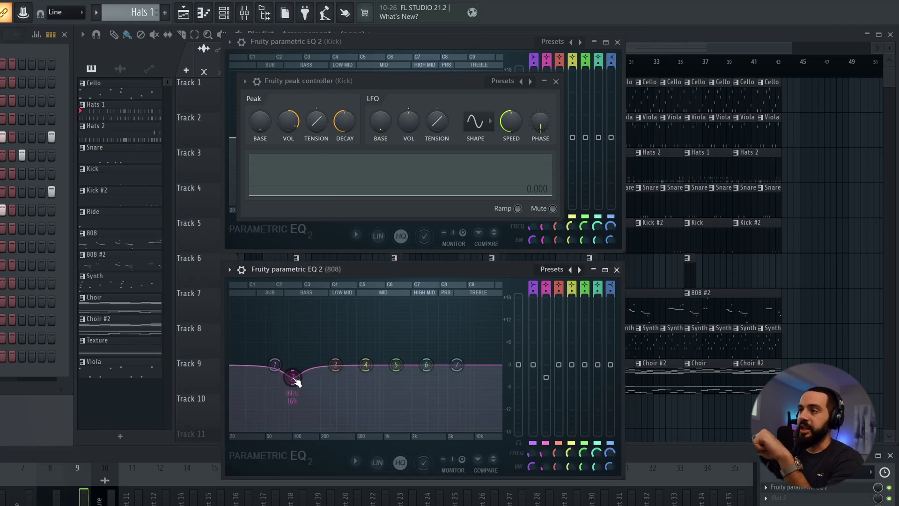
pyautogui.rightClick(548, 380)
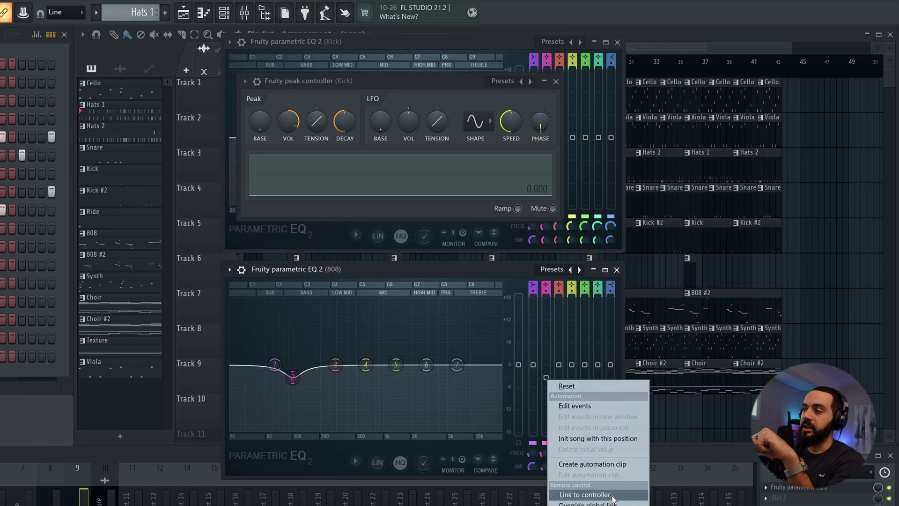
pyautogui.click(586, 494)
pyautogui.click(209, 326)
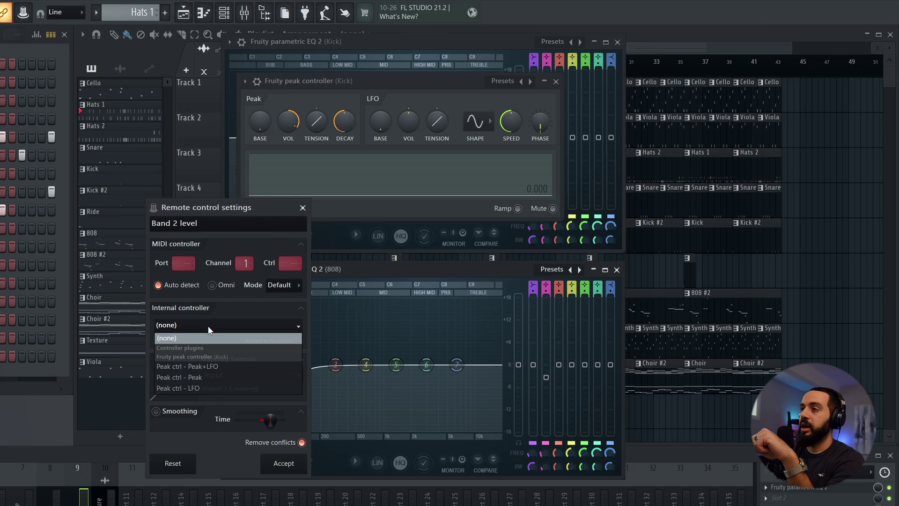
pyautogui.click(217, 377)
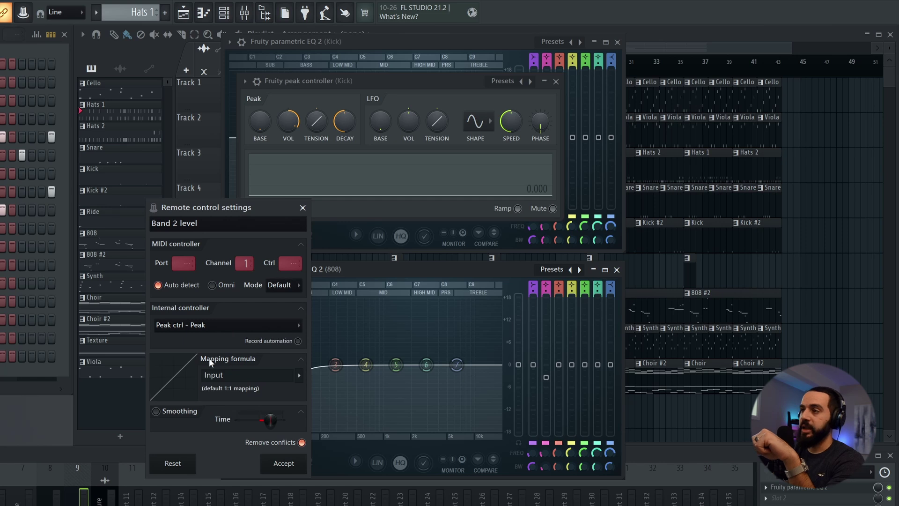
pyautogui.click(299, 375)
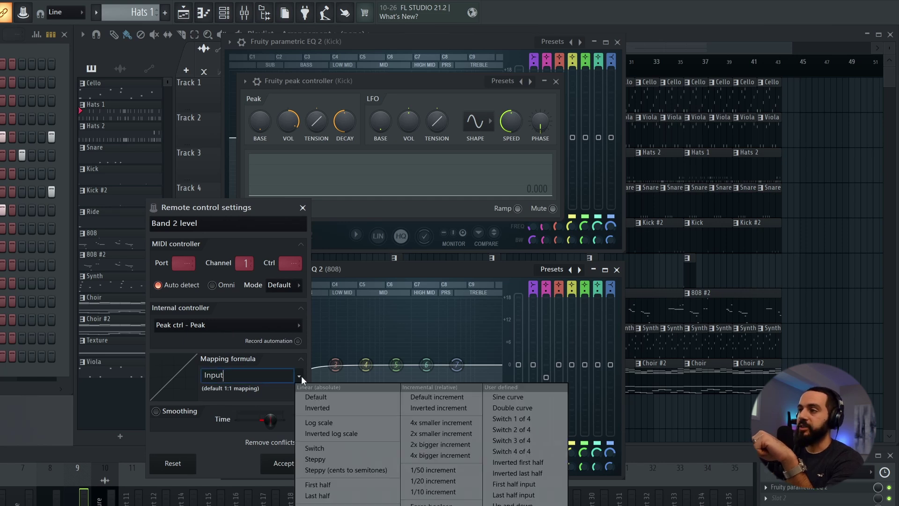
pyautogui.click(325, 409)
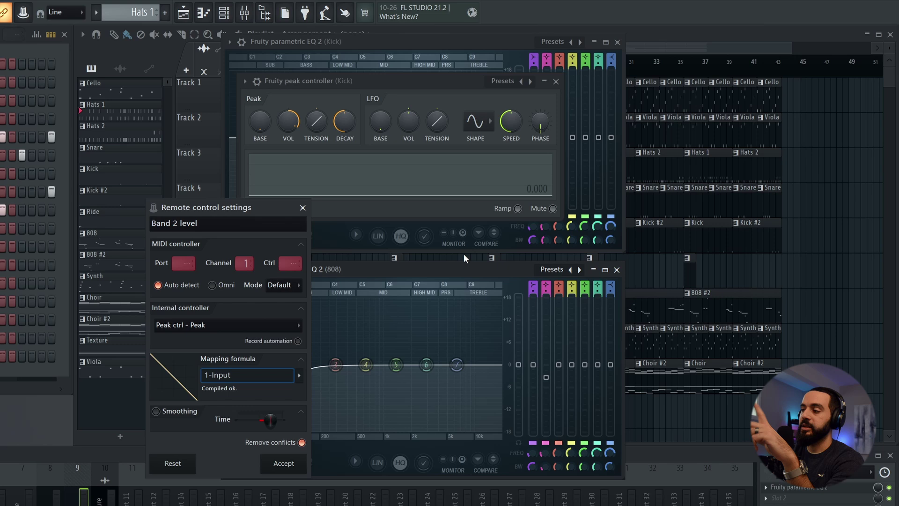
pyautogui.click(276, 464)
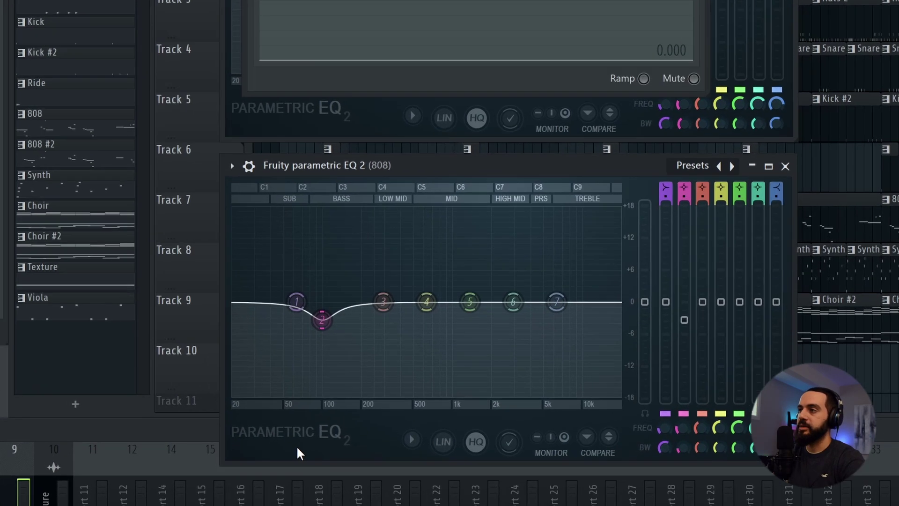
# Step: Raise the peak controller's BASE and adjust VOL while playing to check band 2's ducking
pyautogui.press('space')
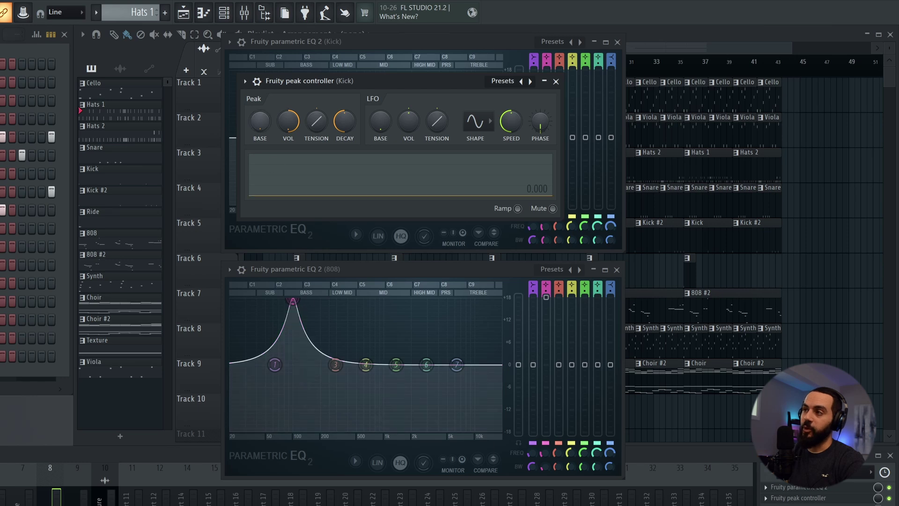
pyautogui.moveTo(260, 122); pyautogui.dragTo(260, 102)
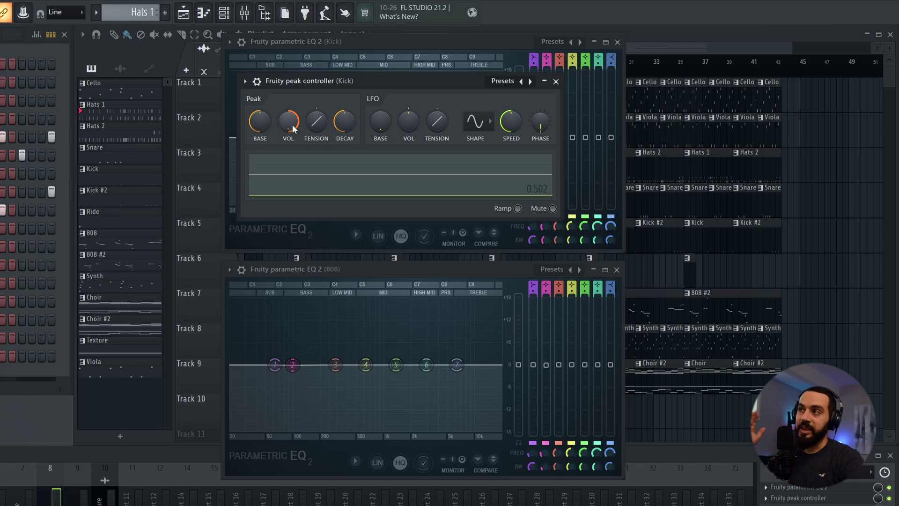
pyautogui.press('space')
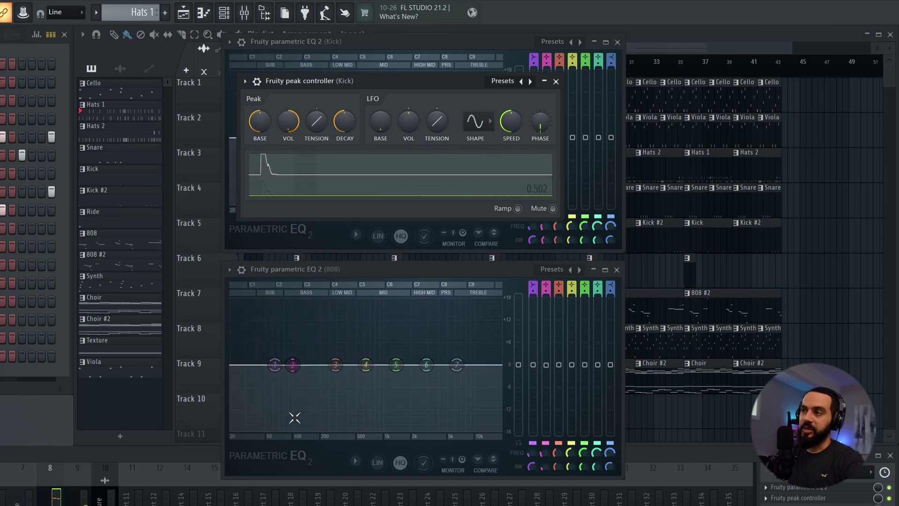
pyautogui.click(287, 122)
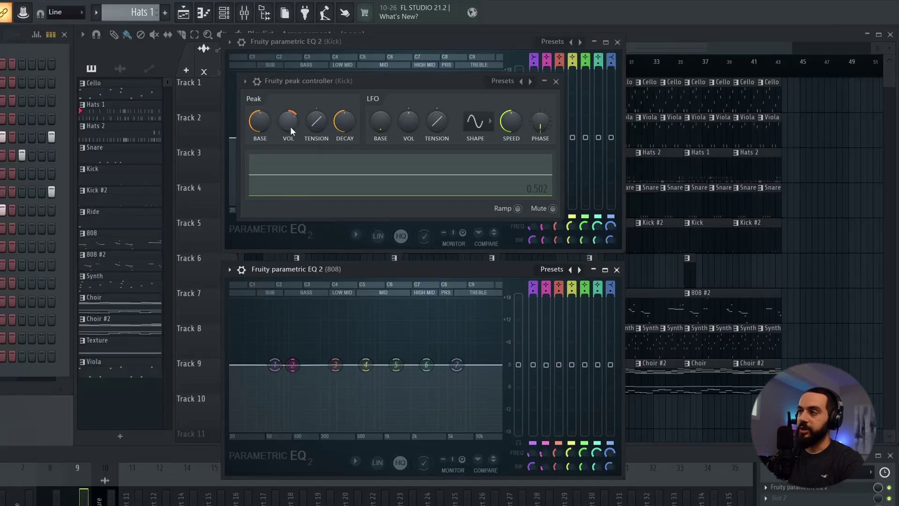
pyautogui.press('space')
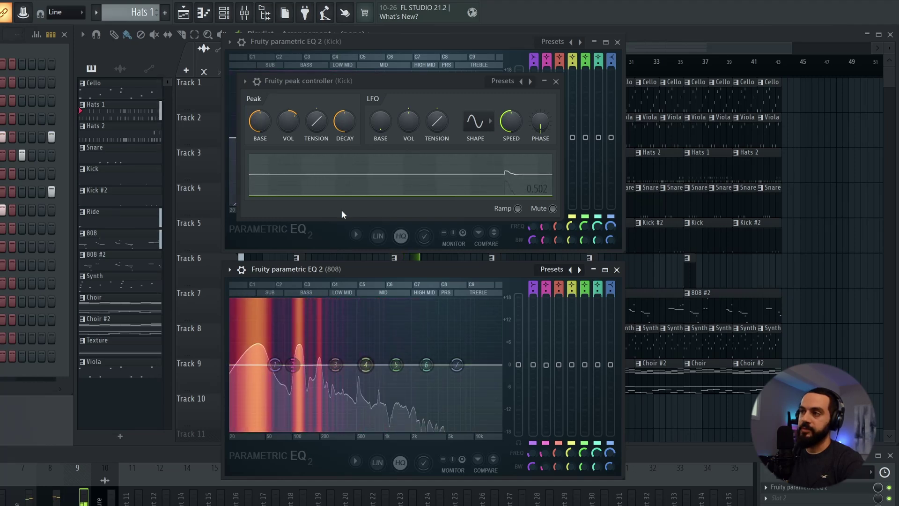
pyautogui.press('space')
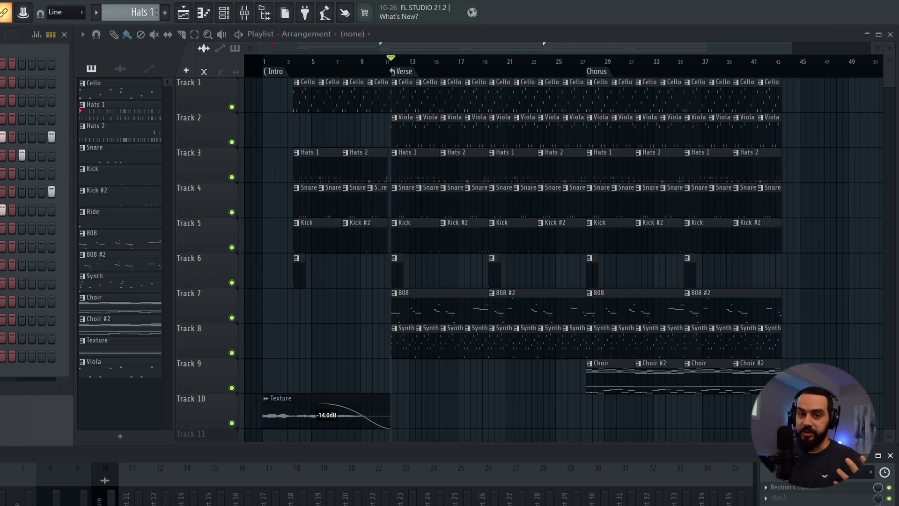
# Step: Start playback from the verse in the Playlist
pyautogui.press('space')
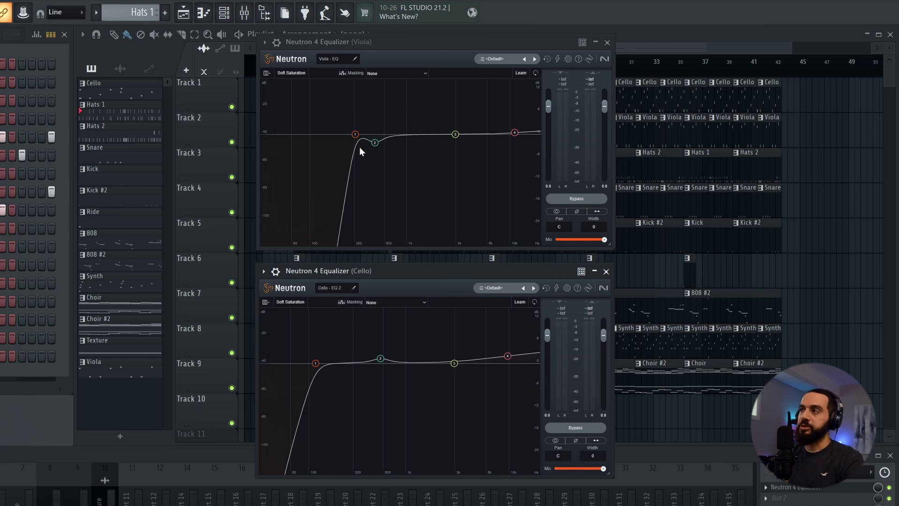
# Step: Set the Cello EQ's Masking reference to Viola - EQ and raise Sensitivity during playback
pyautogui.click(355, 134)
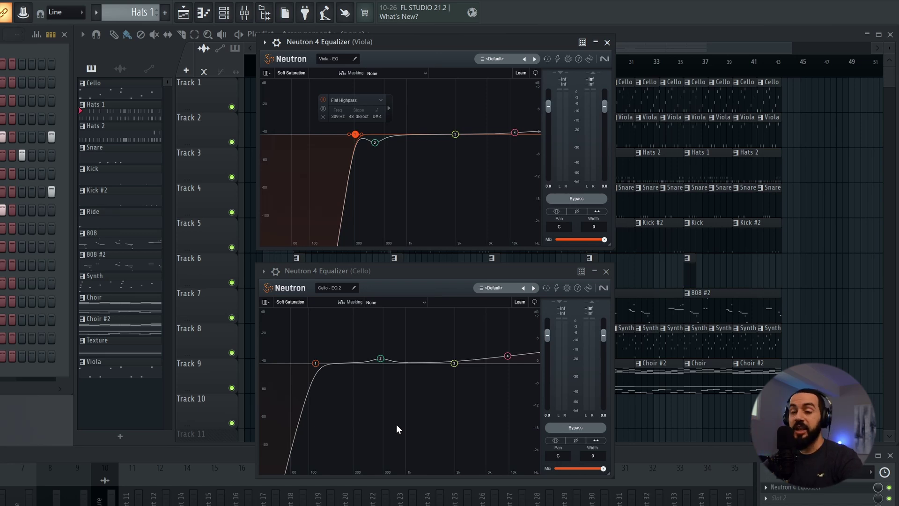
pyautogui.click(394, 302)
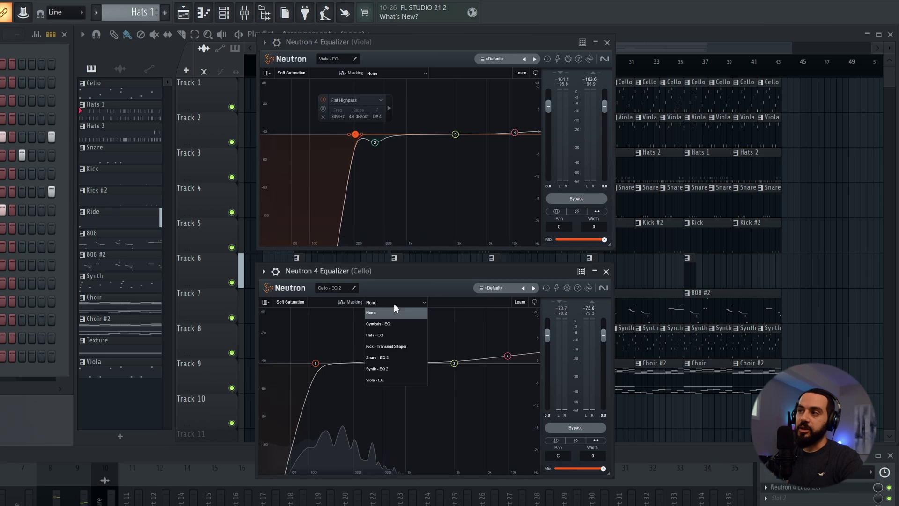
pyautogui.click(395, 379)
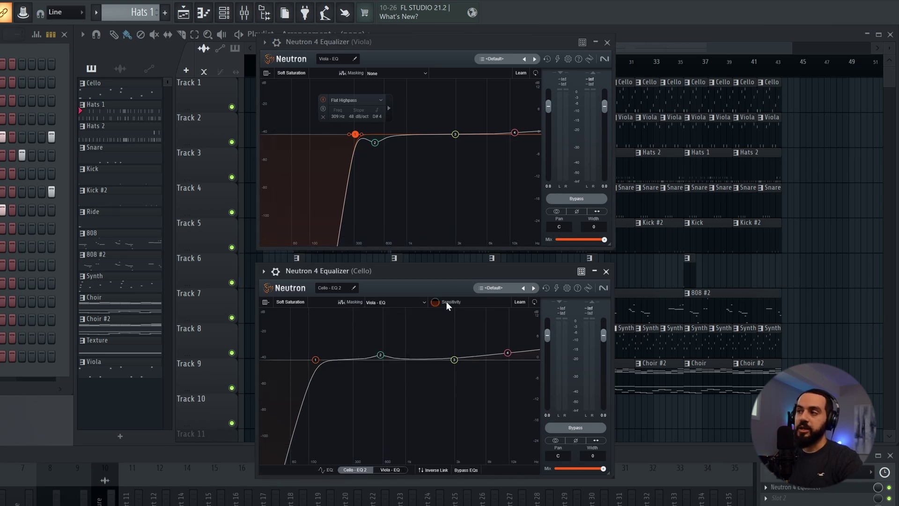
pyautogui.press('space')
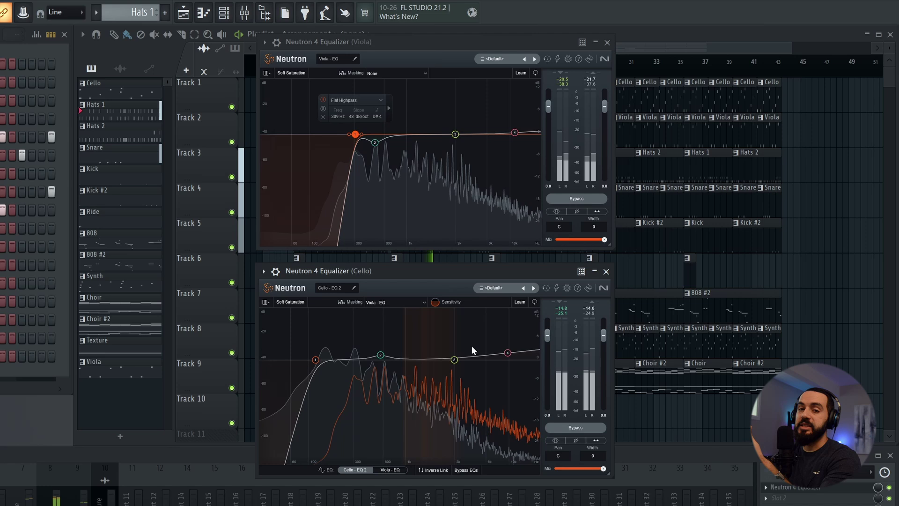
pyautogui.moveTo(438, 303); pyautogui.dragTo(438, 296)
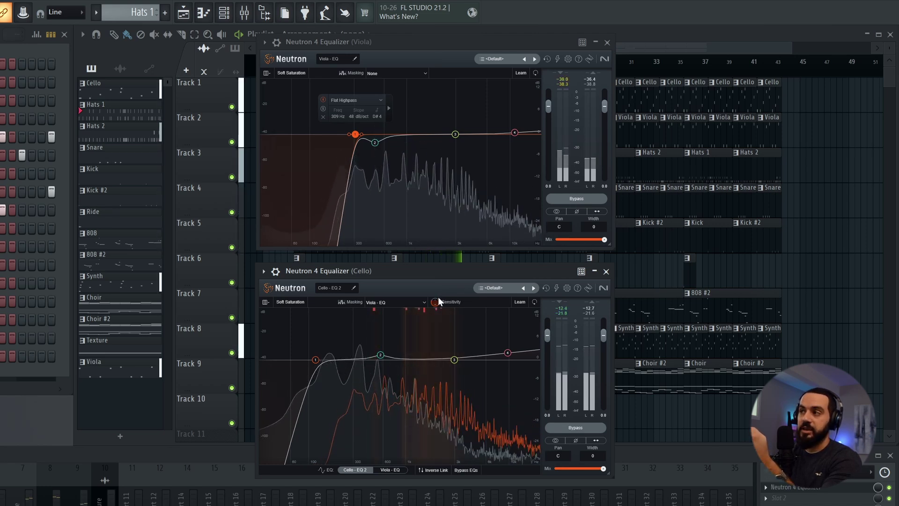
pyautogui.press('space')
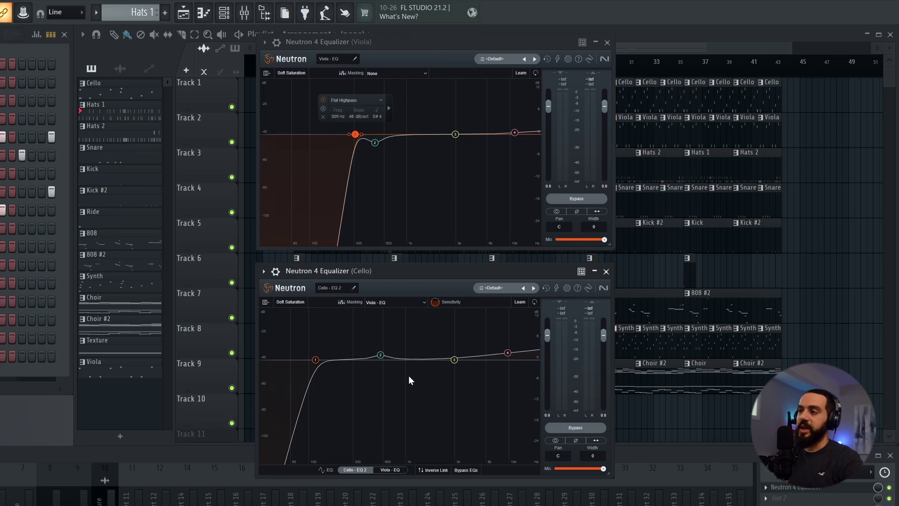
pyautogui.click(417, 359)
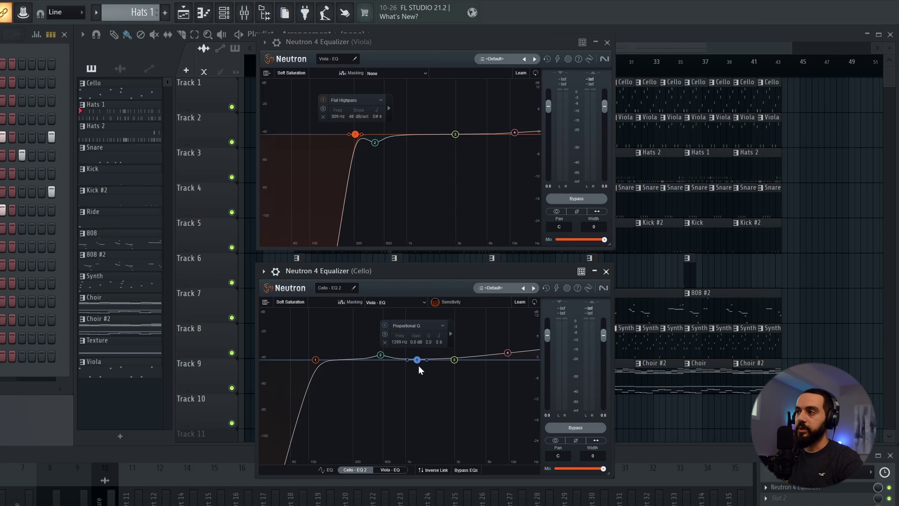
pyautogui.moveTo(417, 360)
pyautogui.mouseDown()
pyautogui.moveTo(418, 398)
pyautogui.moveTo(422, 346)
pyautogui.mouseUp()
pyautogui.click(437, 469)
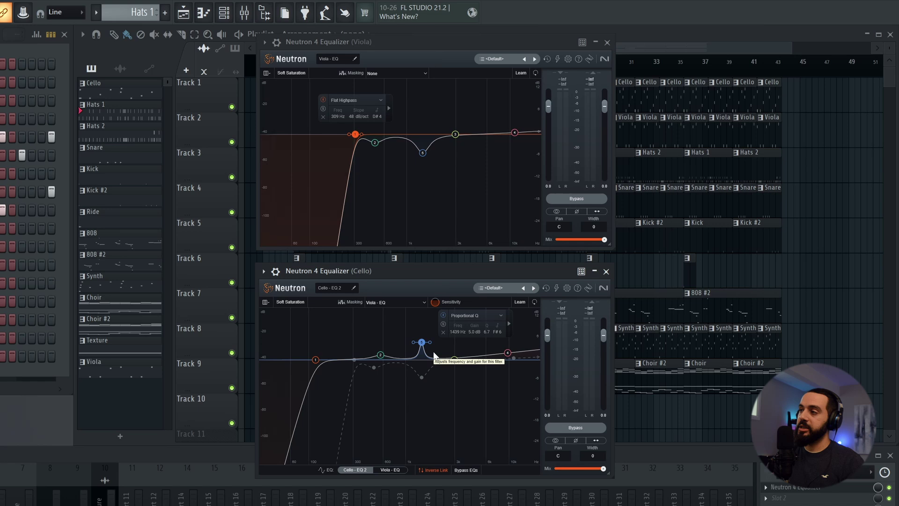
pyautogui.press('Delete')
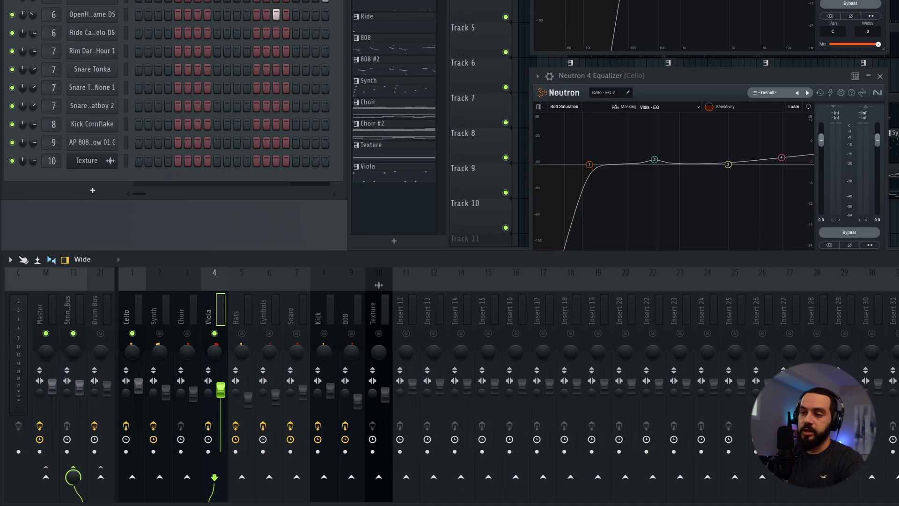
# Step: Sidechain the Viola into the Cello track and assign the wrapper's Stereo Aux In to 1
pyautogui.rightClick(132, 477)
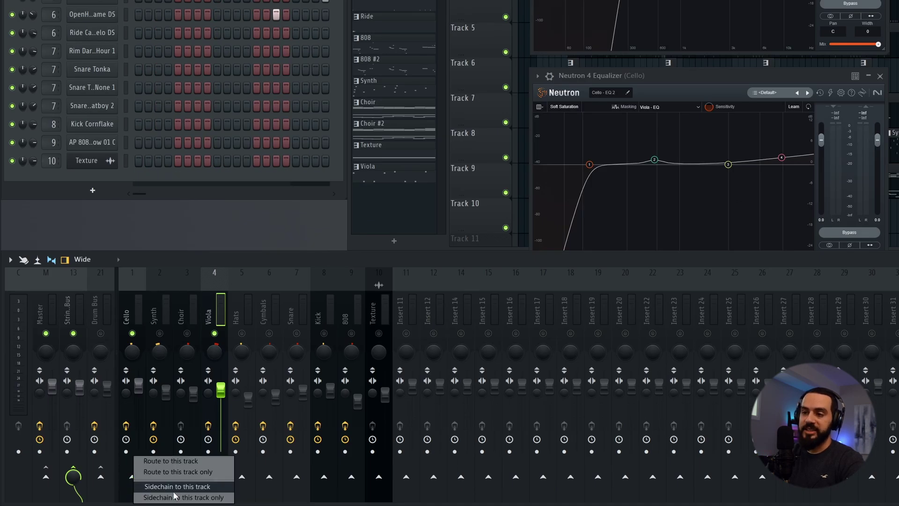
pyautogui.click(189, 490)
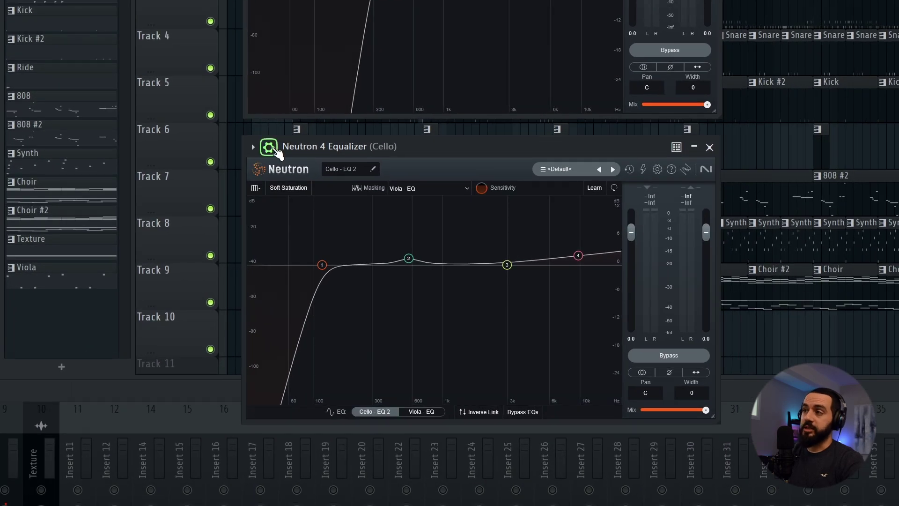
pyautogui.click(269, 147)
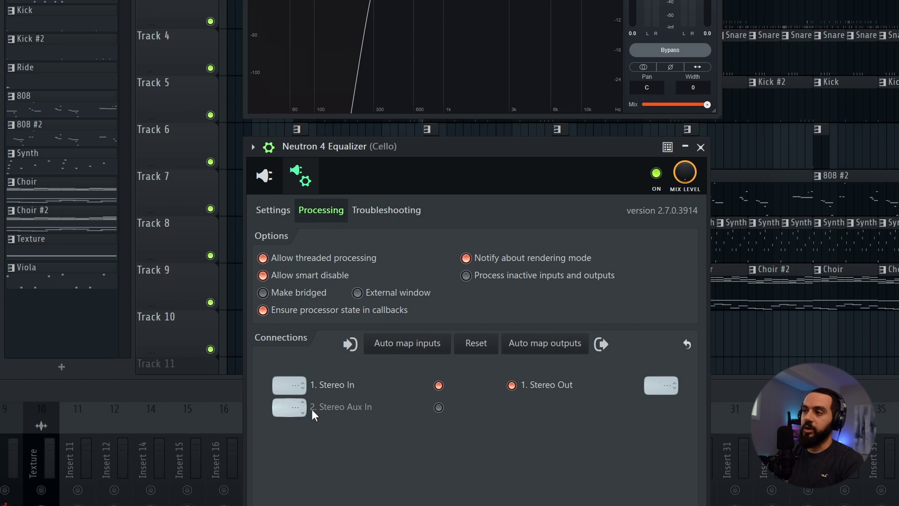
pyautogui.click(290, 408)
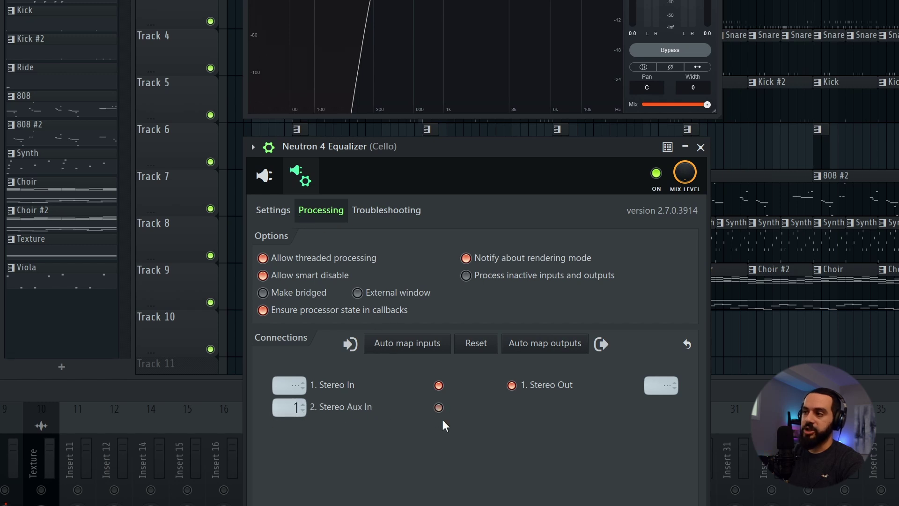
pyautogui.click(266, 177)
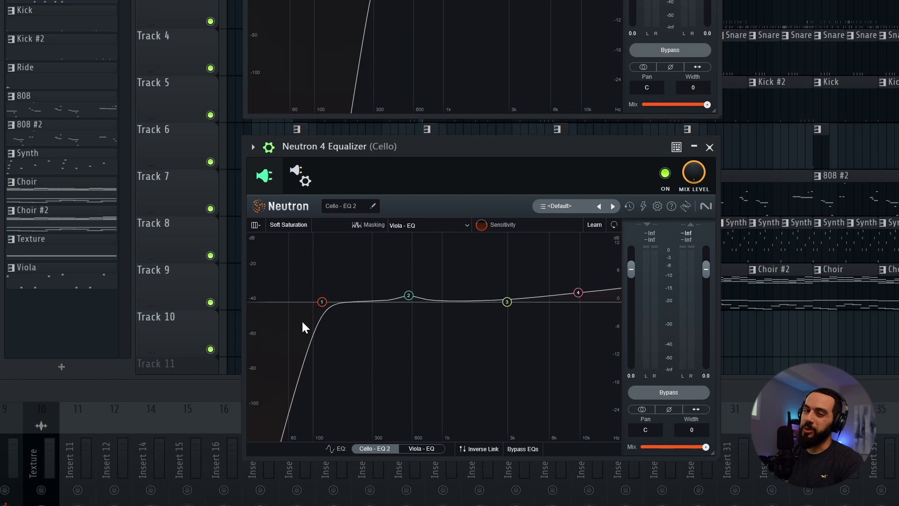
# Step: Add band 5 as a Band Shelf cut of about -9 dB near 1671 Hz, made Dynamic
pyautogui.press('space')
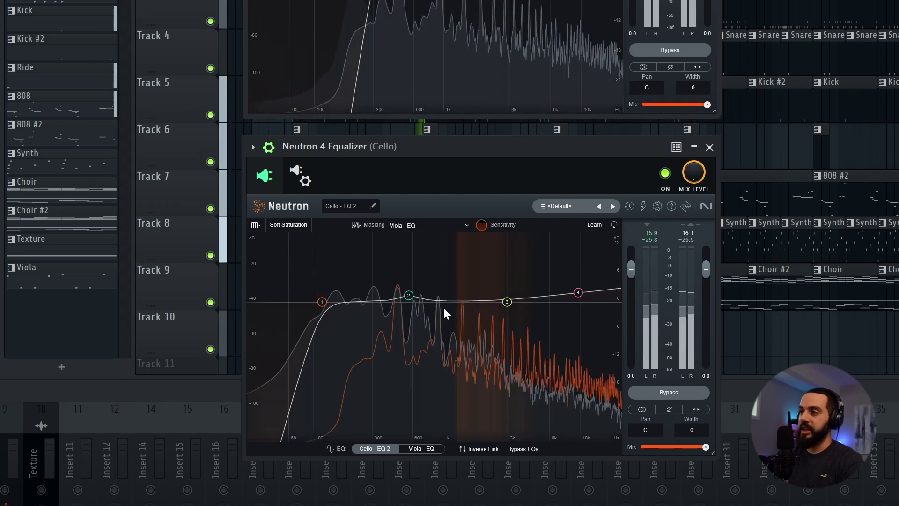
pyautogui.click(472, 301)
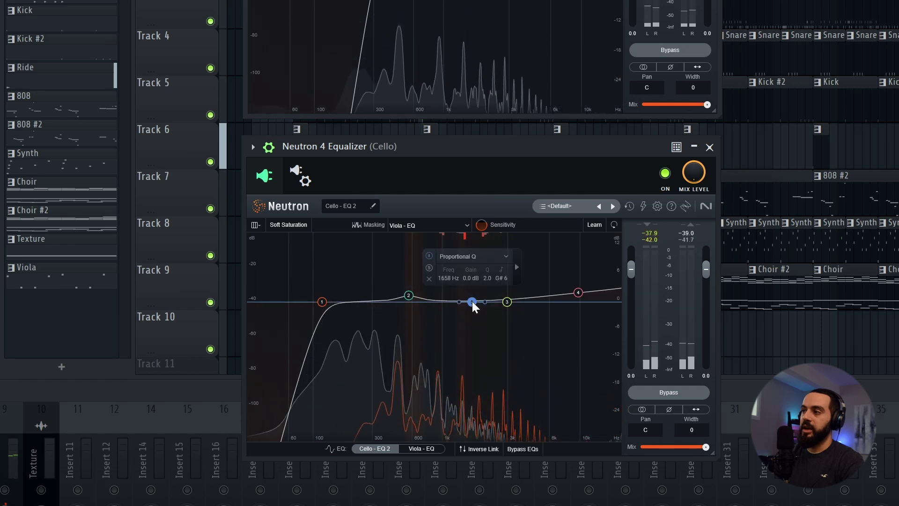
pyautogui.click(476, 257)
pyautogui.click(452, 283)
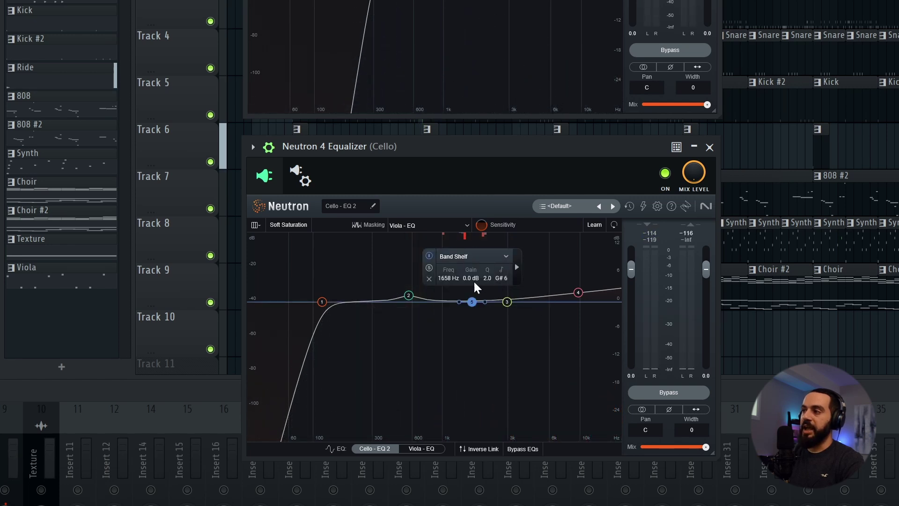
pyautogui.moveTo(471, 301); pyautogui.dragTo(474, 343)
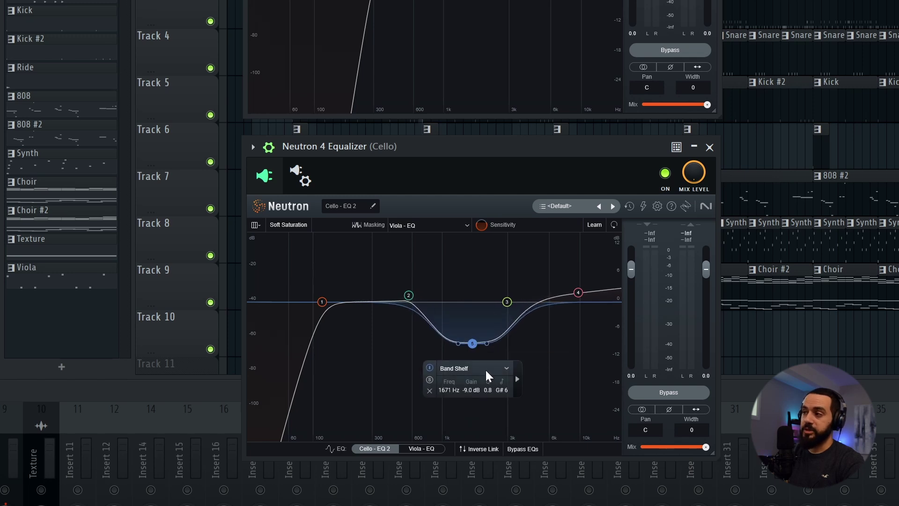
pyautogui.click(517, 380)
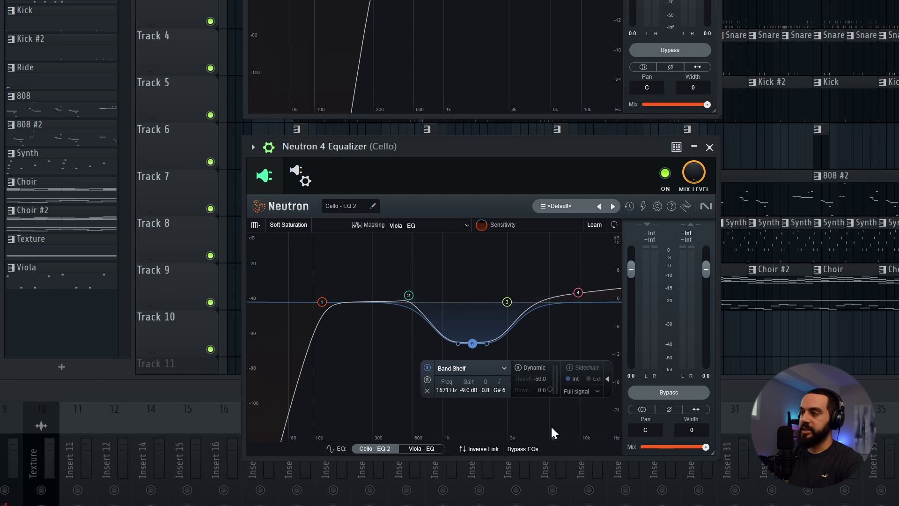
pyautogui.click(518, 367)
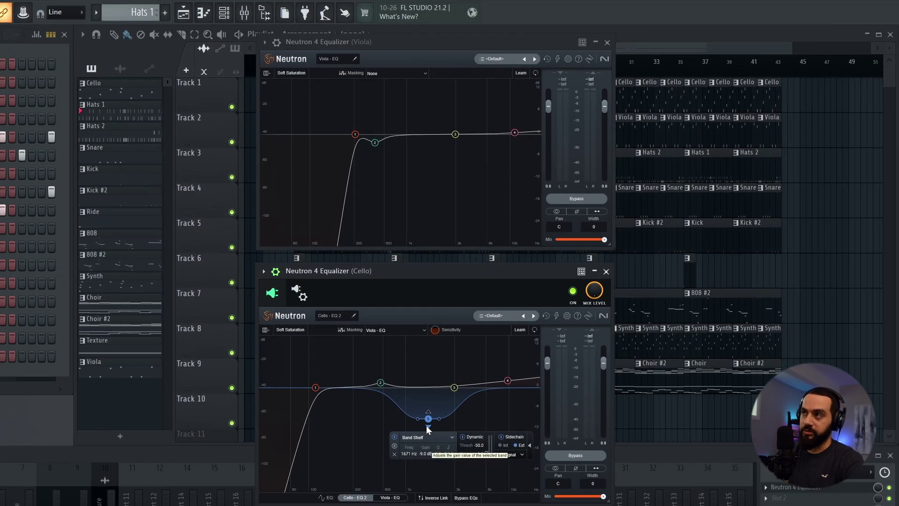
# Step: Adjust band 5's Down amount, set its Q to 0.3, and load Neutron 4 Unmask on the Cello
pyautogui.press('space')
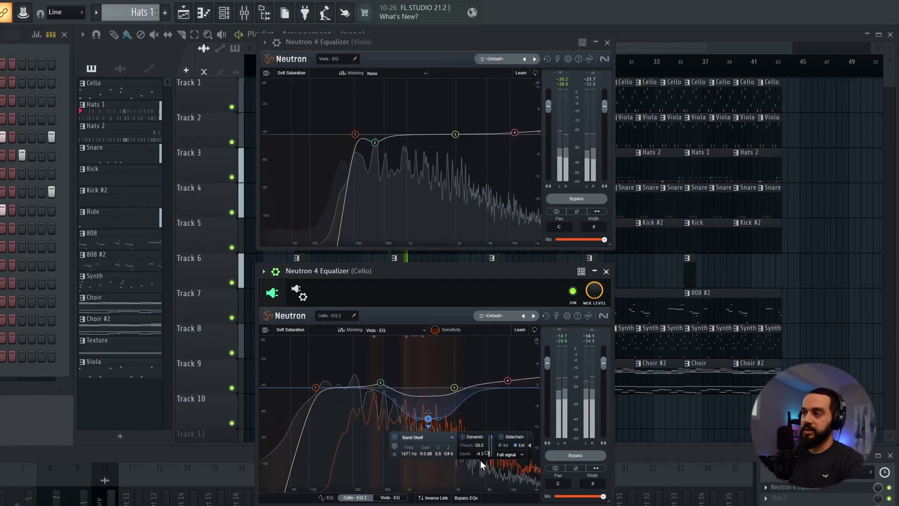
pyautogui.moveTo(479, 460); pyautogui.dragTo(457, 442)
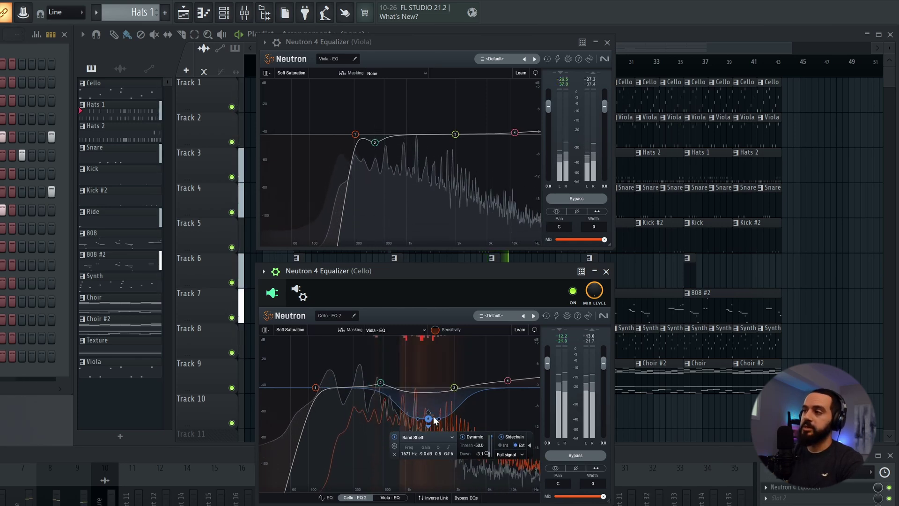
pyautogui.scroll(5, 435, 418)
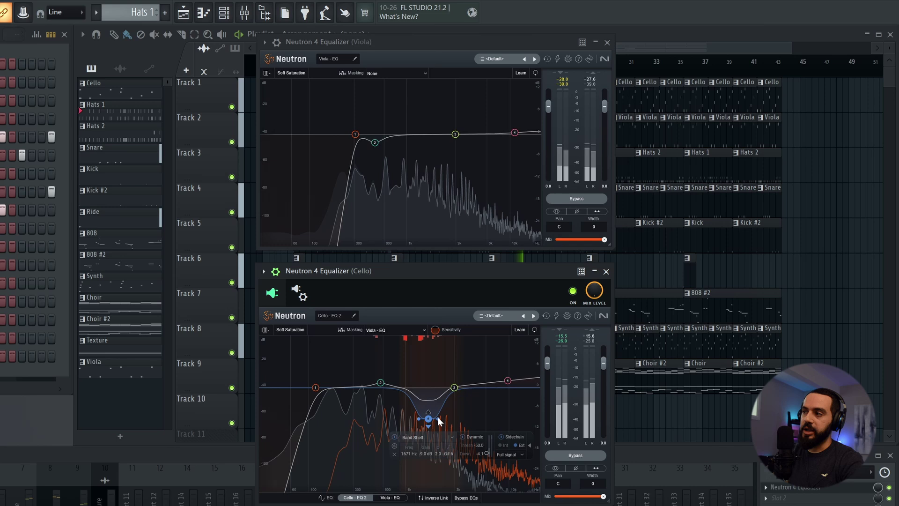
pyautogui.scroll(-8, 439, 417)
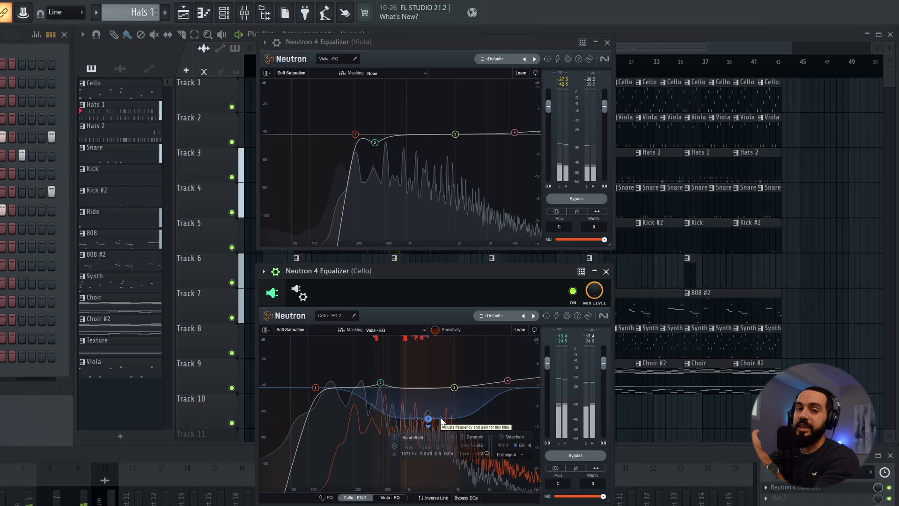
pyautogui.press('space')
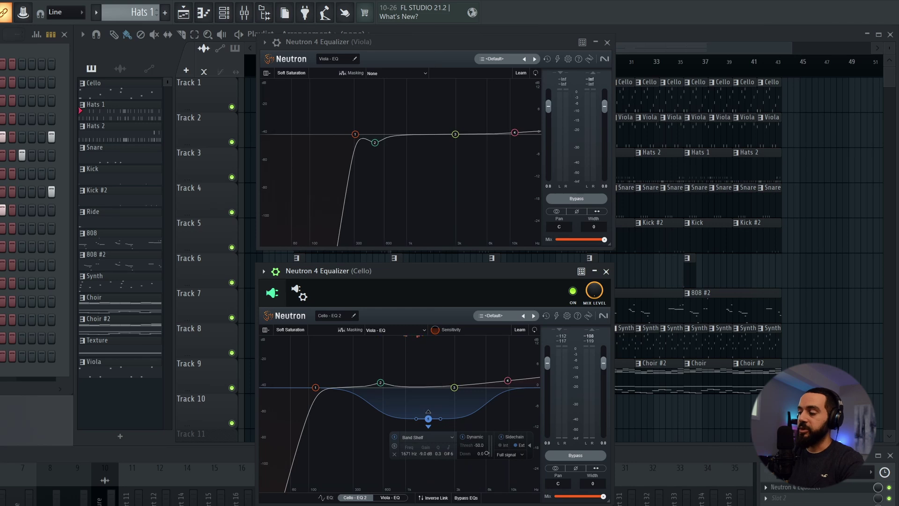
pyautogui.click(780, 499)
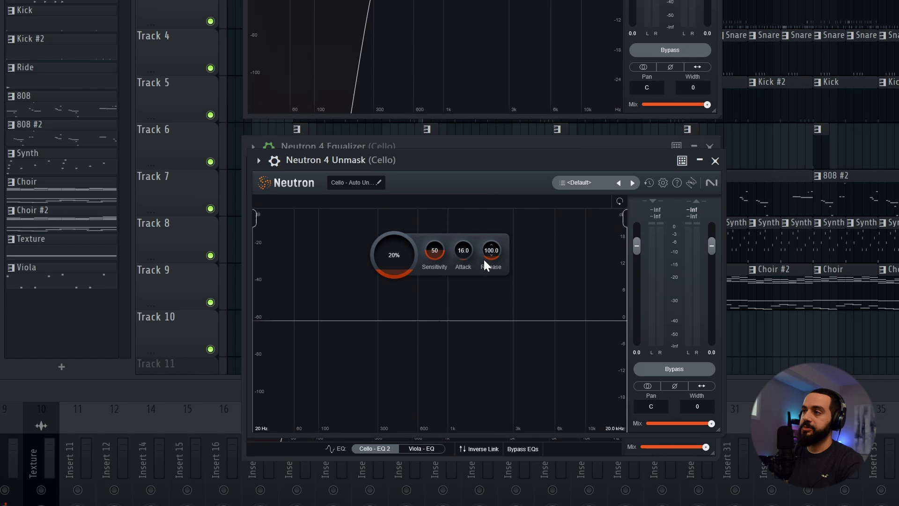
# Step: Check the Unmask plugin wrapper's processing and connection settings
pyautogui.click(276, 163)
pyautogui.click(312, 195)
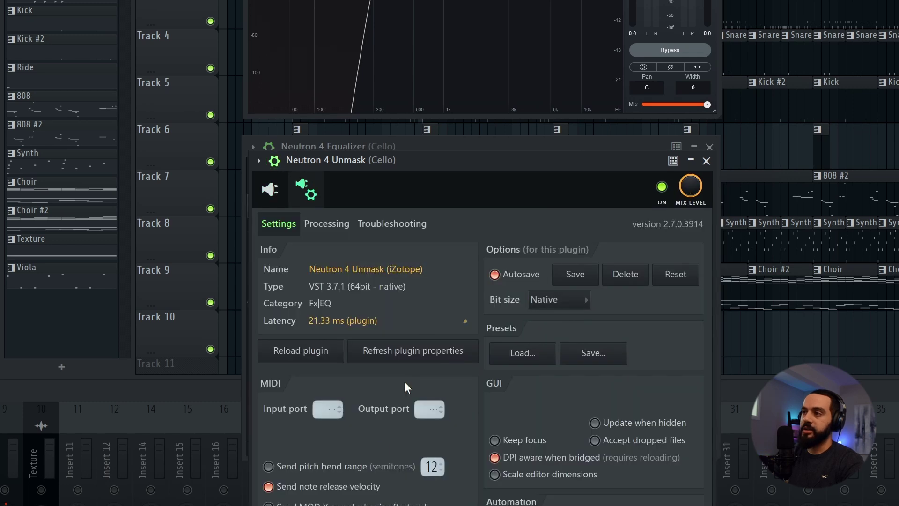
pyautogui.click(326, 223)
pyautogui.click(269, 189)
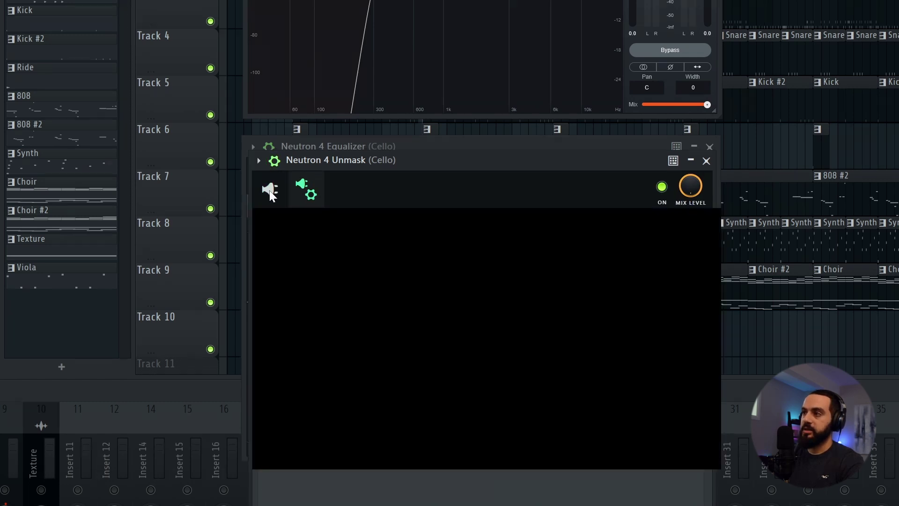
# Step: Set the Unmask amount to 45% with its range limited to 216 Hz–3.3 kHz
pyautogui.press('space')
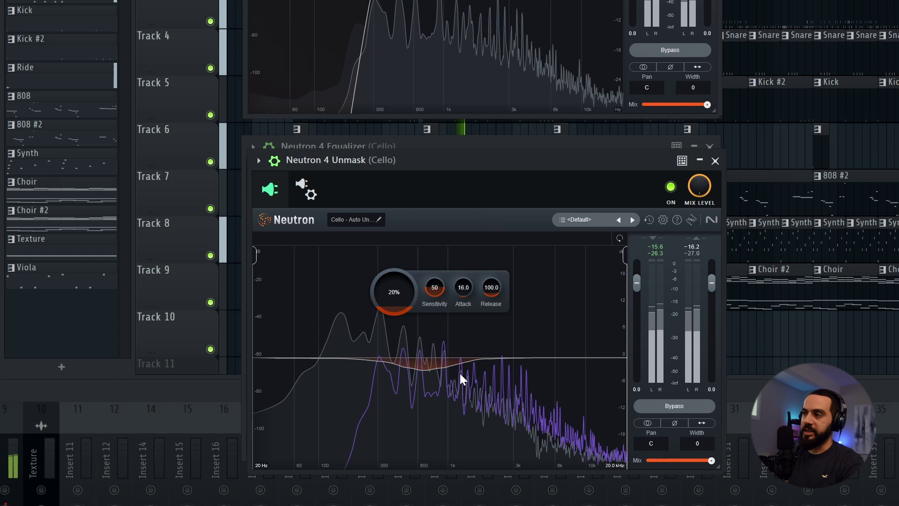
pyautogui.moveTo(403, 304); pyautogui.dragTo(408, 279)
pyautogui.moveTo(255, 253); pyautogui.dragTo(360, 258)
pyautogui.moveTo(627, 257); pyautogui.dragTo(517, 269)
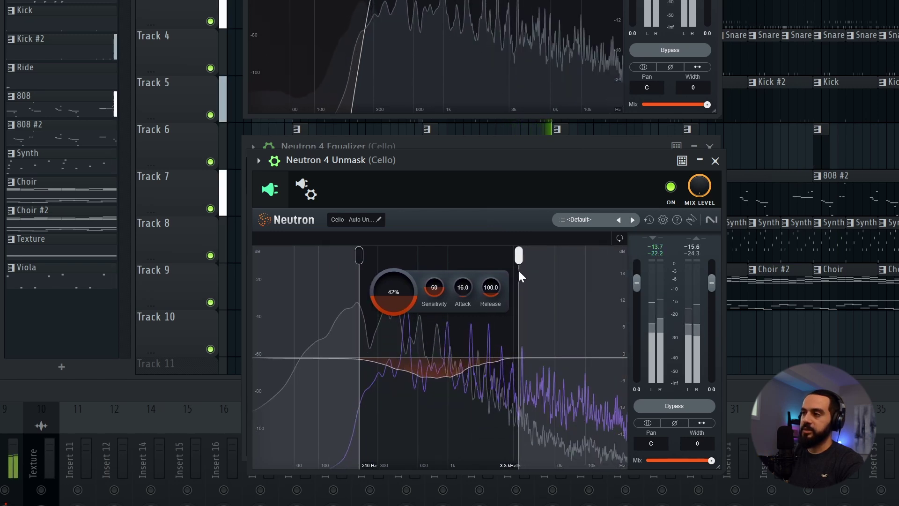
pyautogui.moveTo(401, 293); pyautogui.dragTo(402, 292)
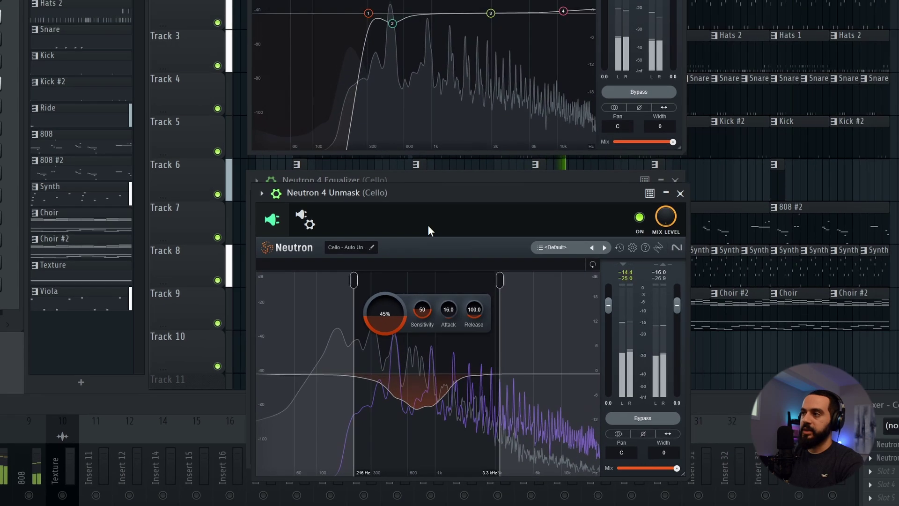
# Step: Arrange the Unmask and Cello EQ windows side by side
pyautogui.moveTo(424, 166); pyautogui.dragTo(719, 120)
pyautogui.moveTo(614, 228); pyautogui.dragTo(619, 245)
pyautogui.moveTo(417, 253); pyautogui.dragTo(340, 254)
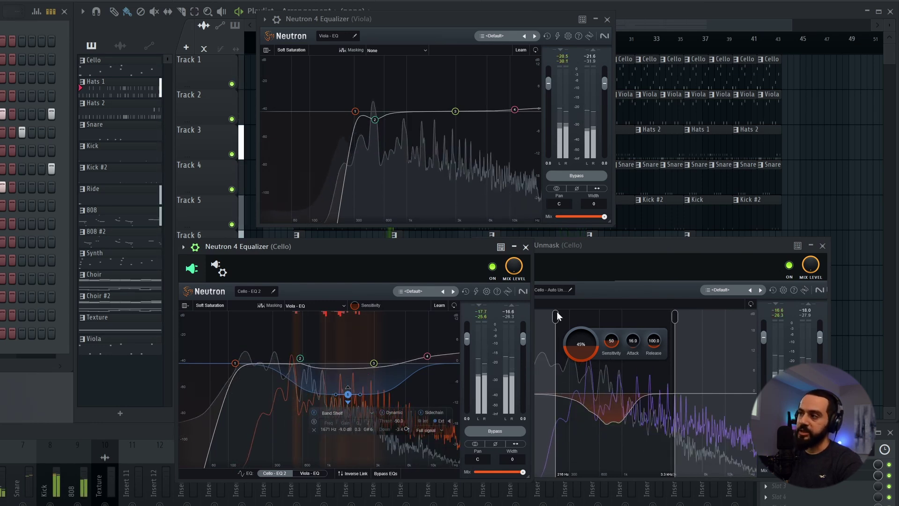
# Step: Raise the Unmask range's low edge to about 247 Hz and stop playback
pyautogui.moveTo(558, 315); pyautogui.dragTo(564, 317)
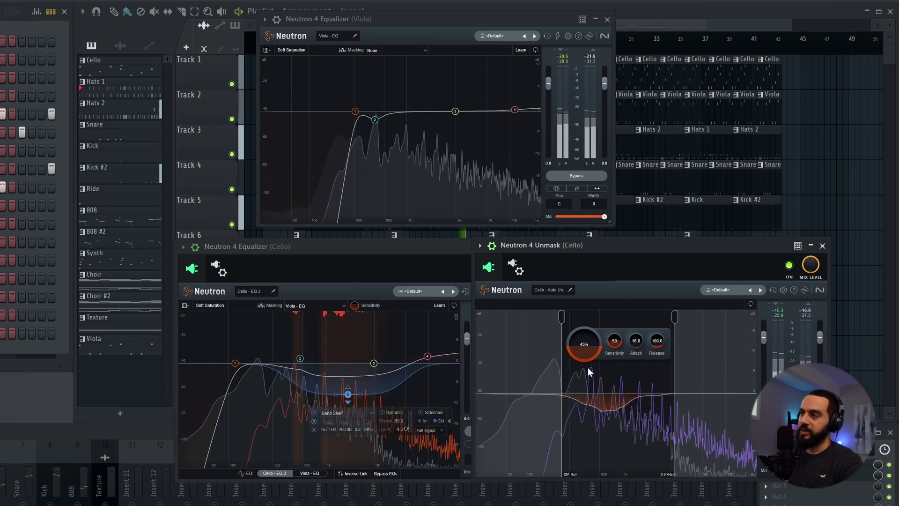
pyautogui.press('space')
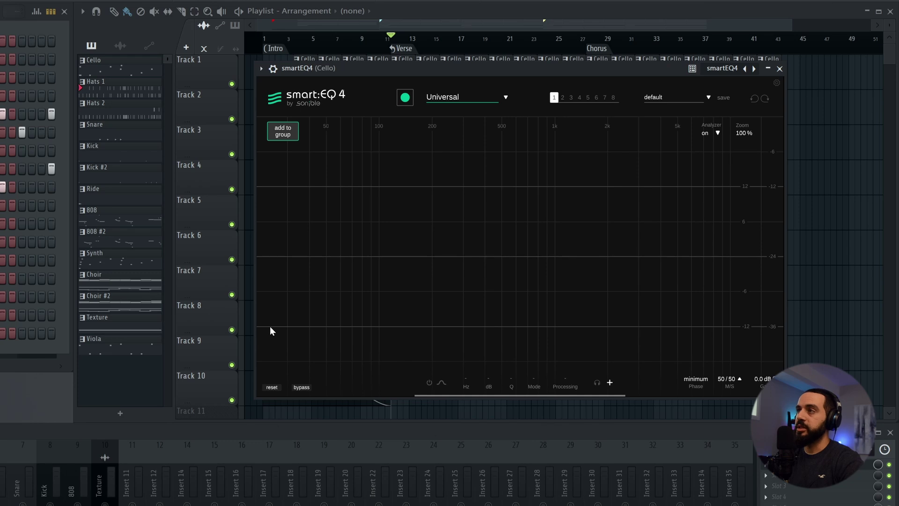
# Step: Reposition the smart:EQ 4 window and start a new Cello group named 'Strings'
pyautogui.moveTo(375, 66); pyautogui.dragTo(385, 101)
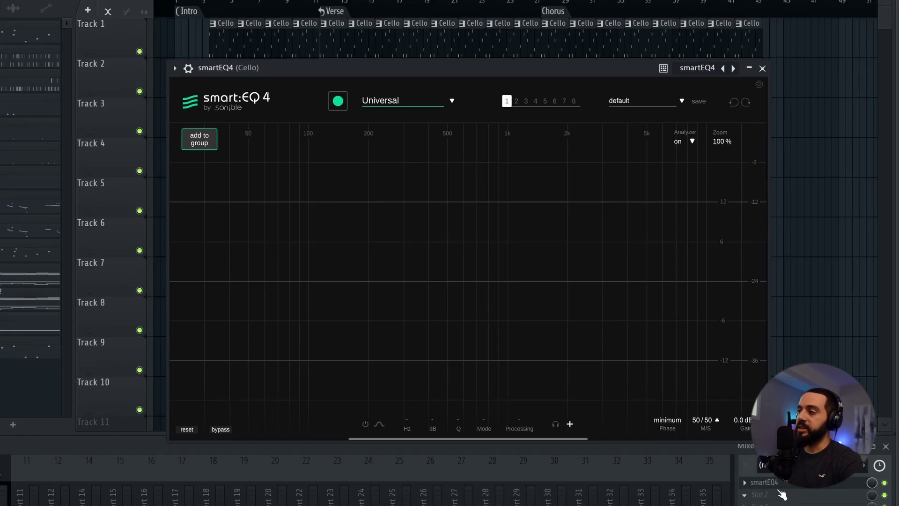
pyautogui.moveTo(246, 158)
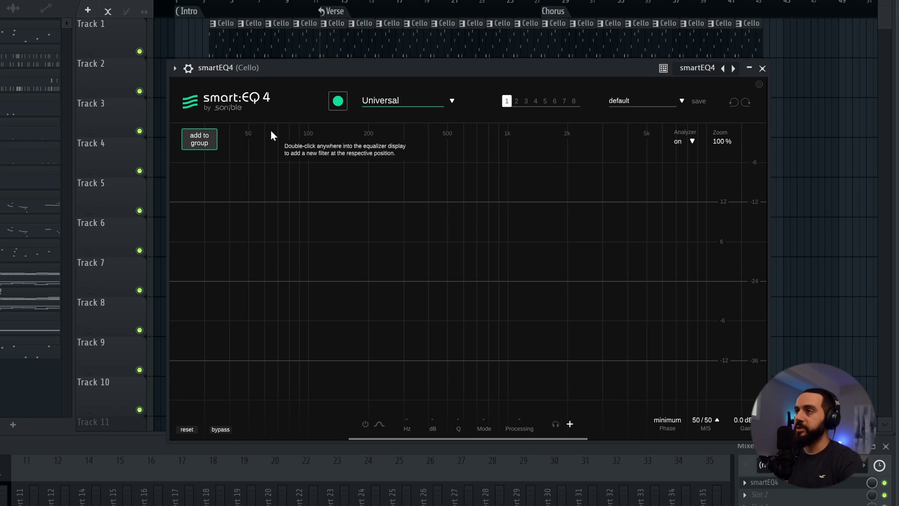
pyautogui.click(199, 146)
pyautogui.write('Strings')
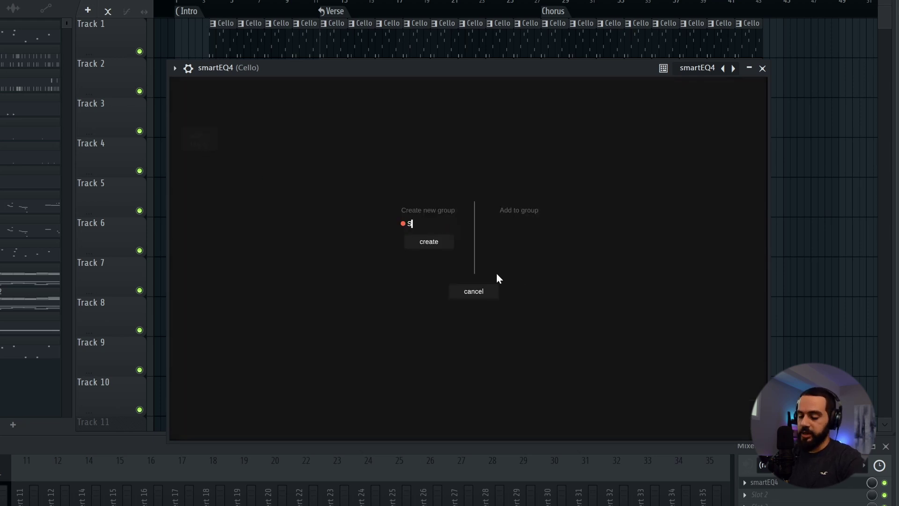
# Step: Create the Strings group, add Viola to it, and start learning with playback running
pyautogui.click(427, 243)
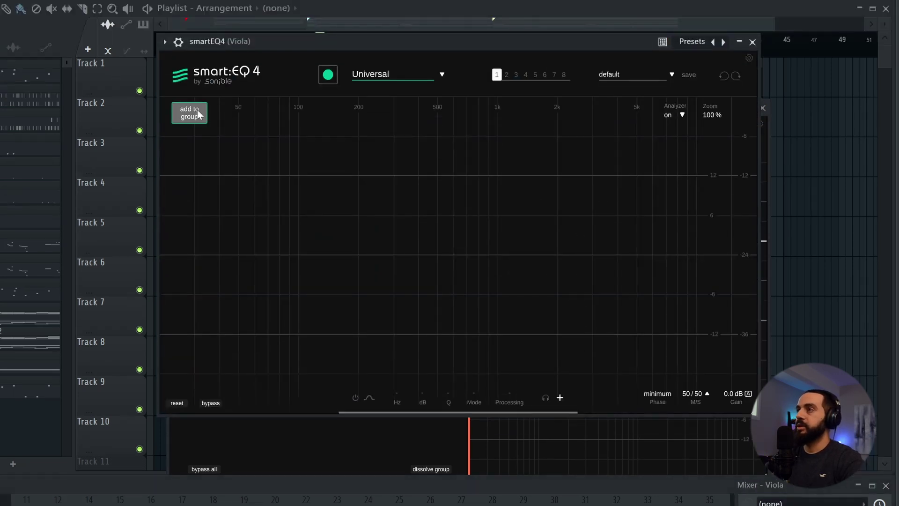
pyautogui.click(197, 113)
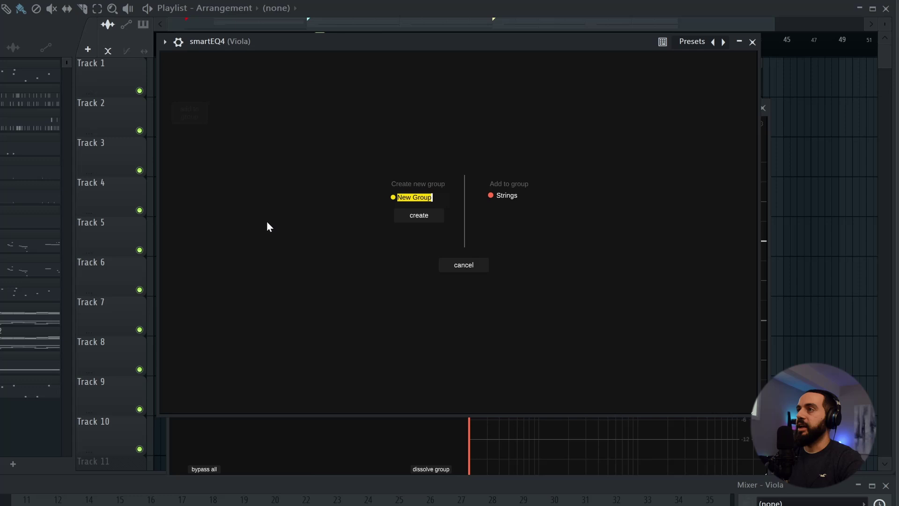
pyautogui.click(504, 195)
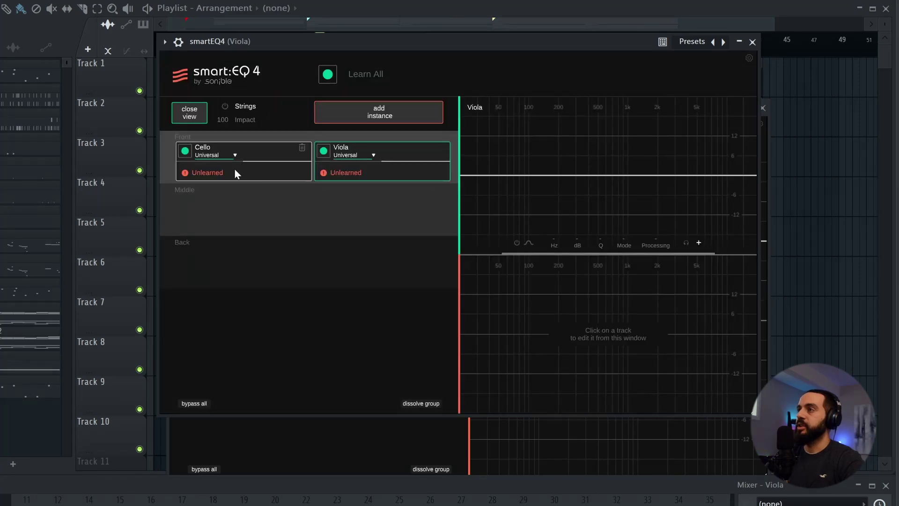
pyautogui.click(186, 154)
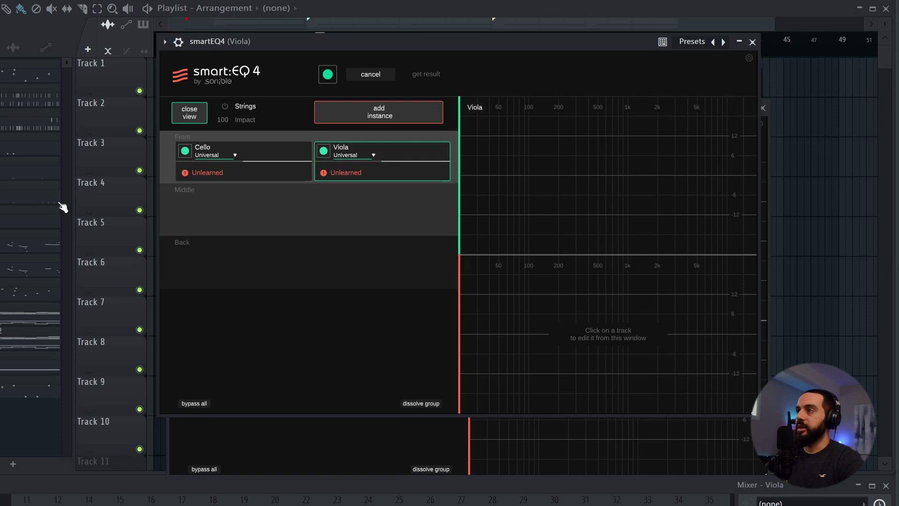
pyautogui.press('space')
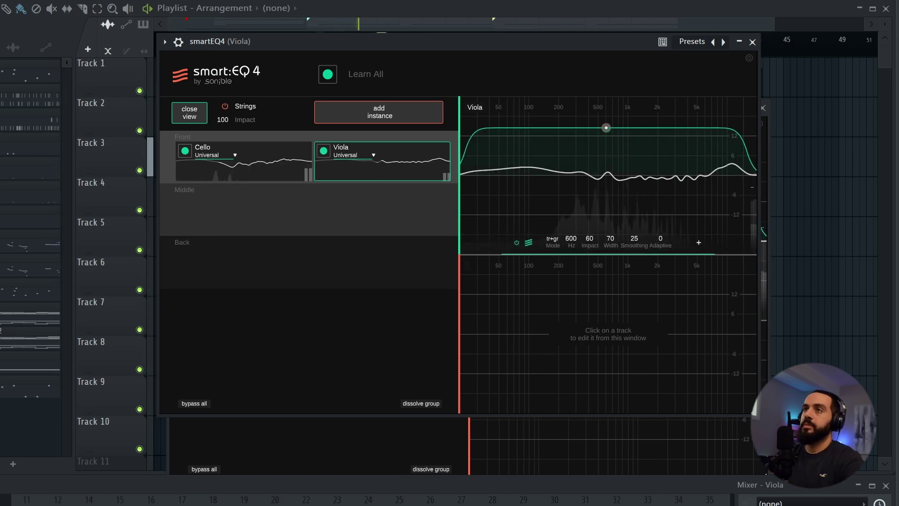
# Step: Assign Strings | Cello and Strings | Viola profiles, then drop Cello into the Middle layer
pyautogui.click(235, 155)
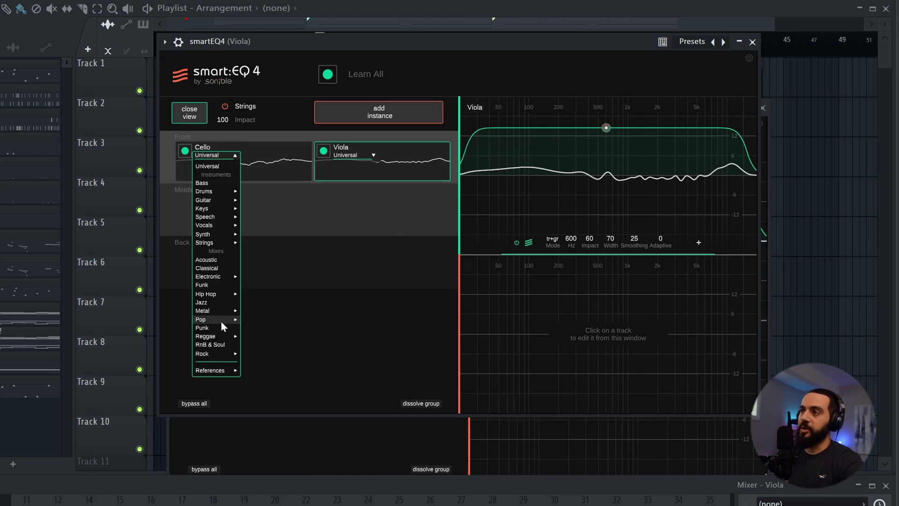
pyautogui.moveTo(224, 240)
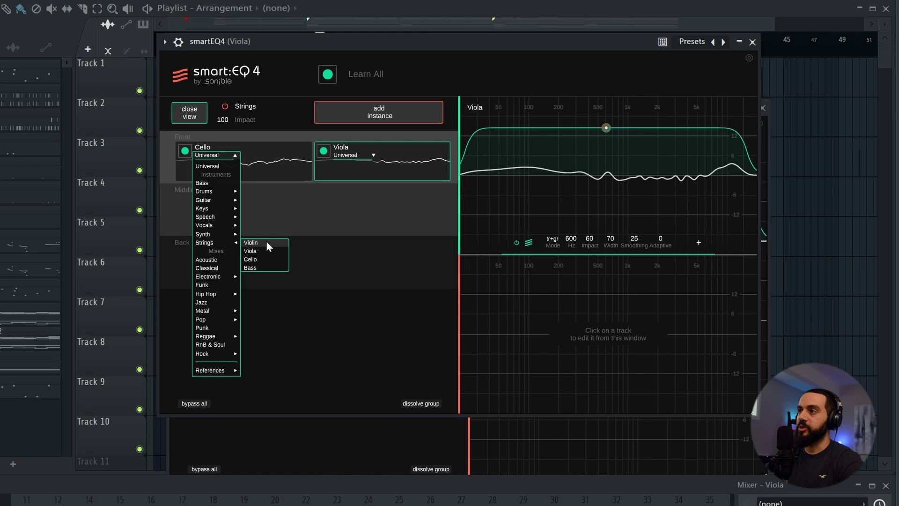
pyautogui.click(271, 262)
pyautogui.click(361, 154)
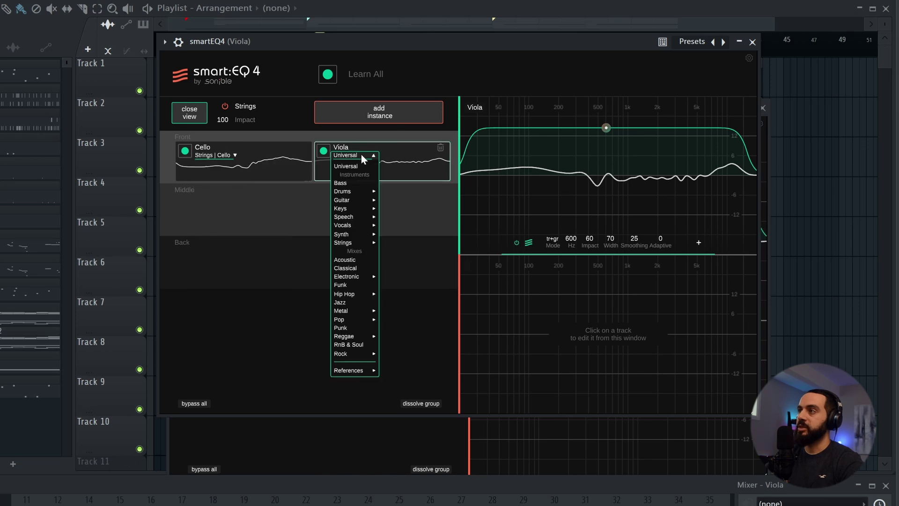
pyautogui.moveTo(356, 239)
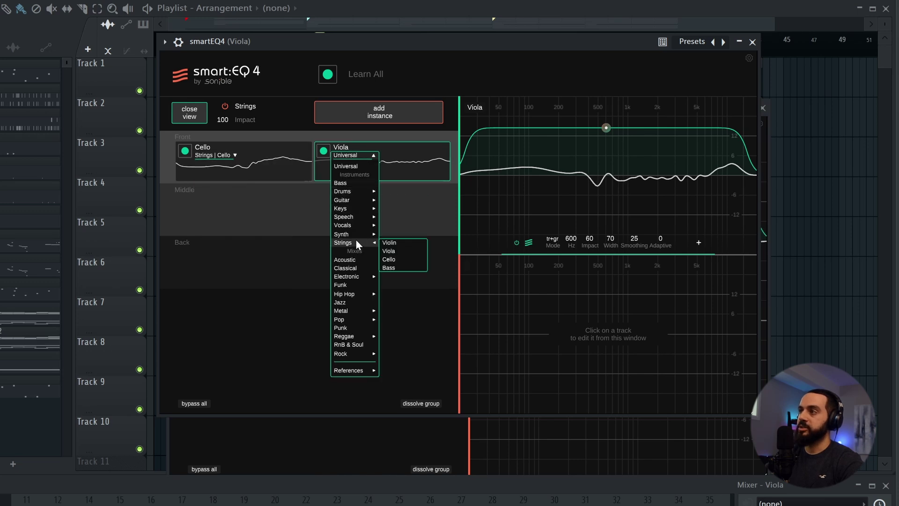
pyautogui.click(418, 249)
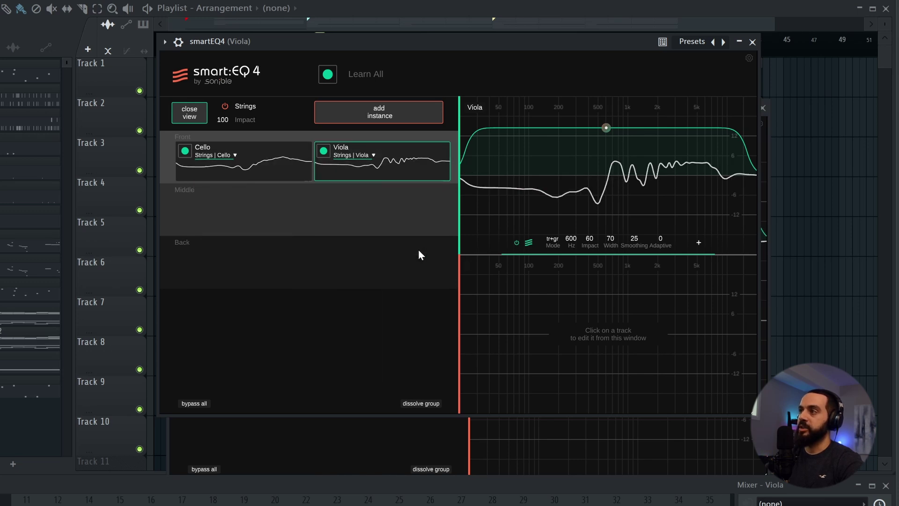
pyautogui.click(274, 178)
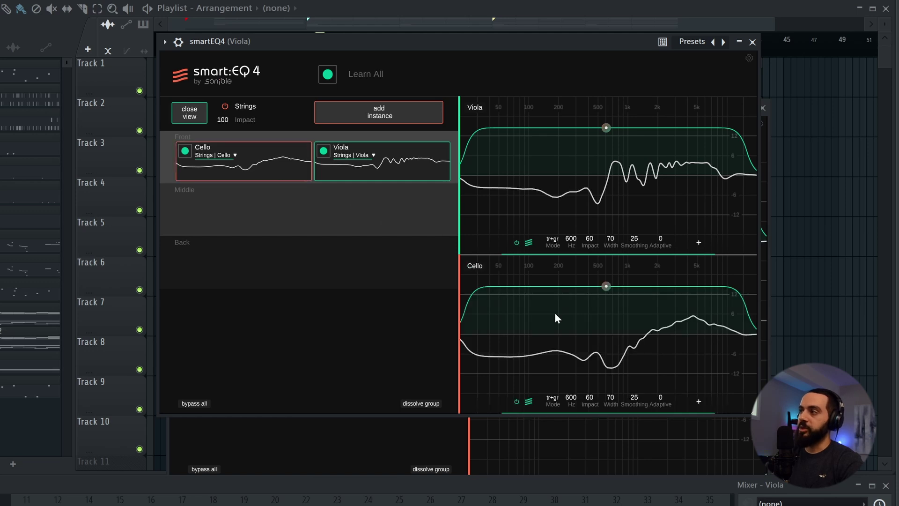
pyautogui.moveTo(247, 176); pyautogui.dragTo(258, 210)
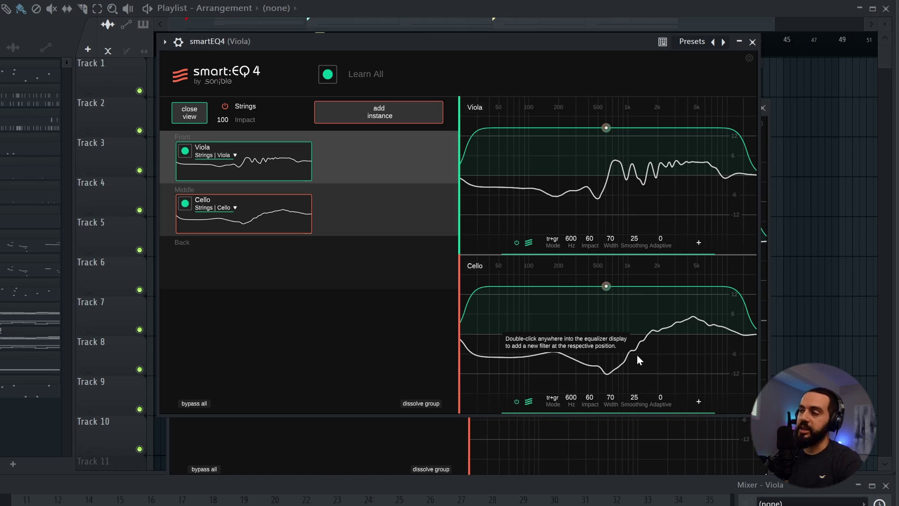
# Step: Lower the Cello and Viola filter impacts, adjust Cello width, and return Cello to Front
pyautogui.press('space')
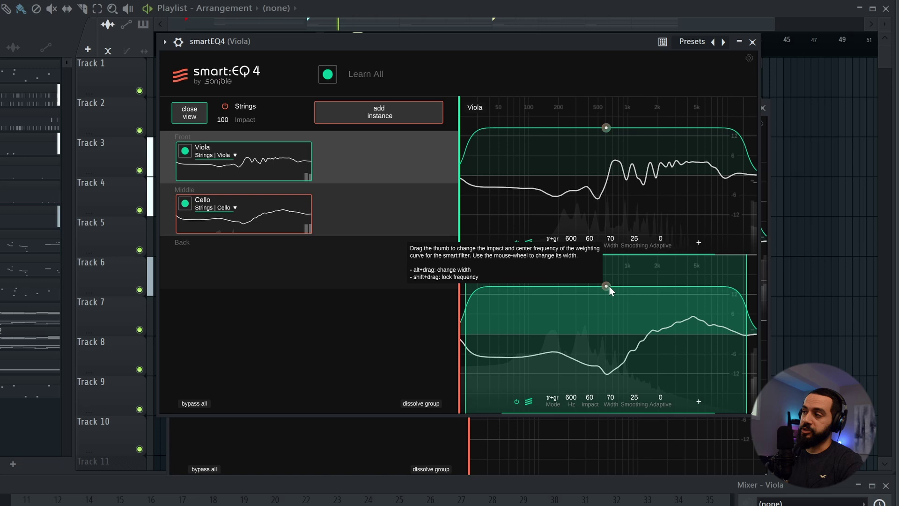
pyautogui.moveTo(609, 285); pyautogui.dragTo(606, 315)
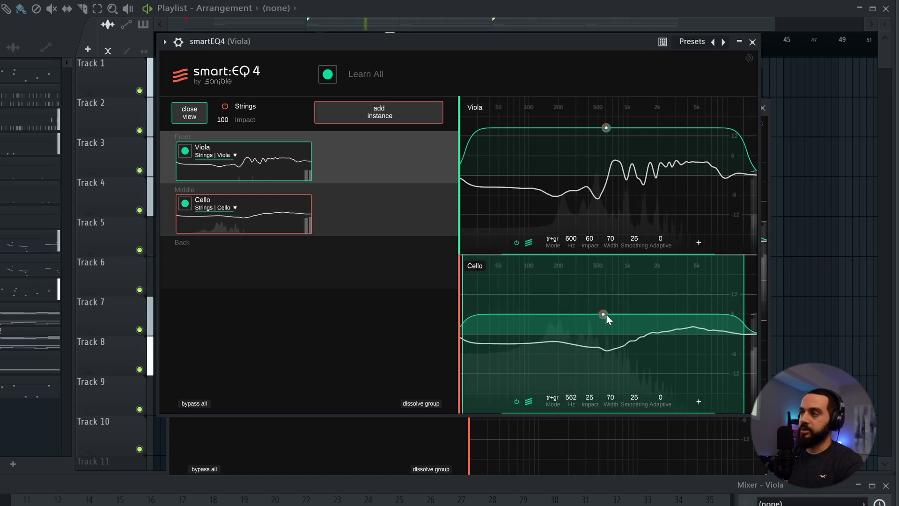
pyautogui.scroll(-8, 605, 314)
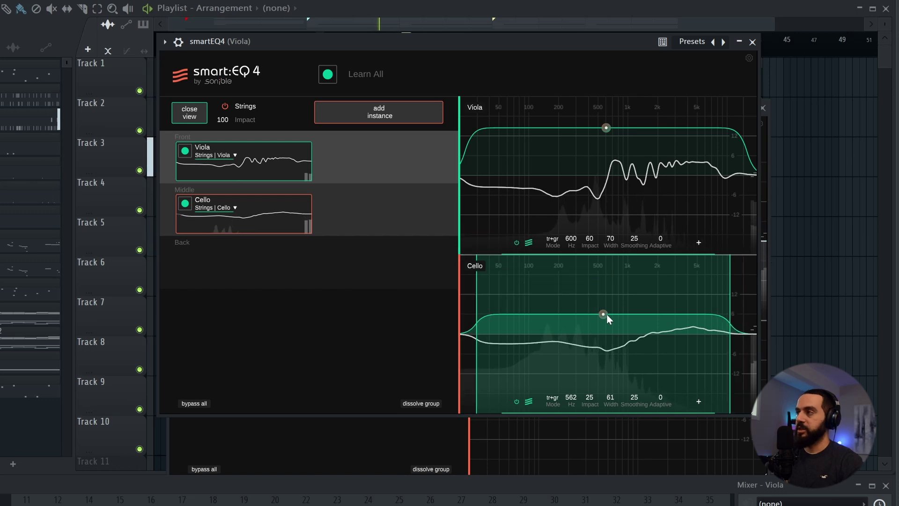
pyautogui.scroll(2, 606, 314)
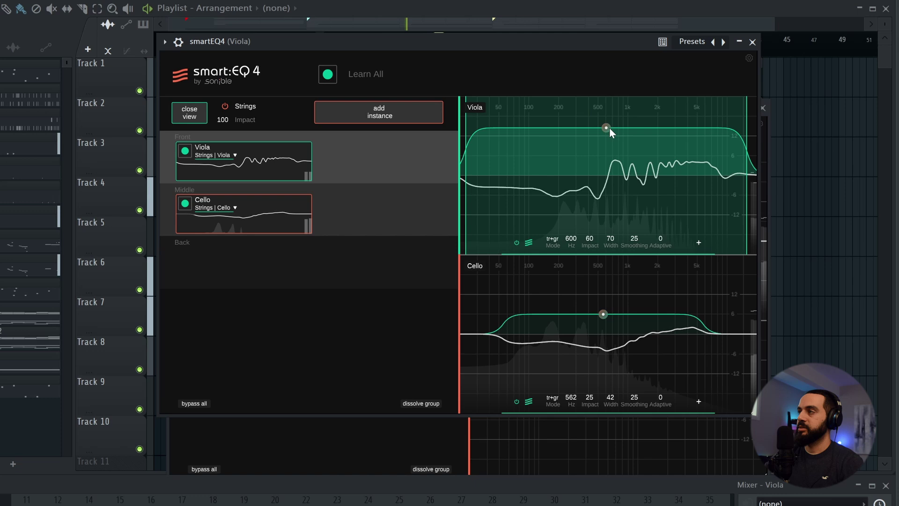
pyautogui.scroll(-4, 609, 127)
pyautogui.scroll(-6, 608, 127)
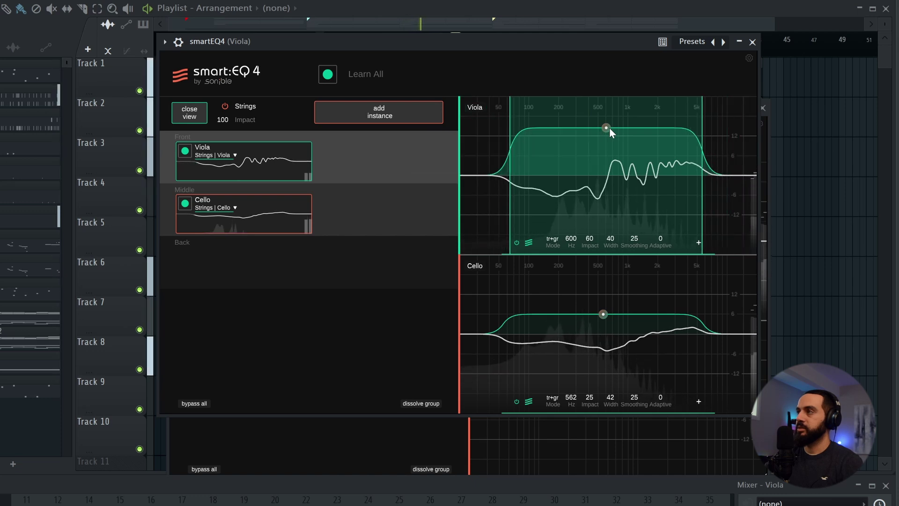
pyautogui.moveTo(608, 127); pyautogui.dragTo(609, 144)
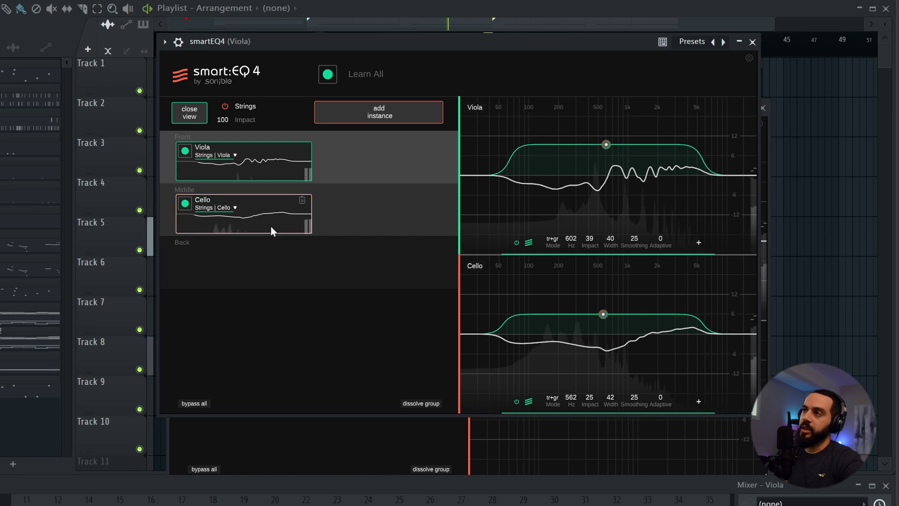
pyautogui.moveTo(258, 224); pyautogui.dragTo(394, 164)
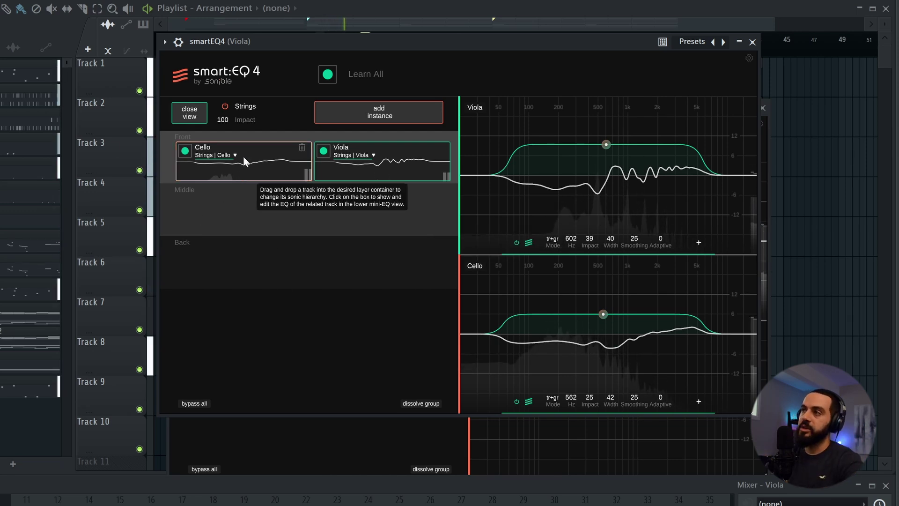
# Step: Move the Viola card down into the Middle layer, leaving Cello alone in Front
pyautogui.moveTo(243, 156); pyautogui.dragTo(281, 163)
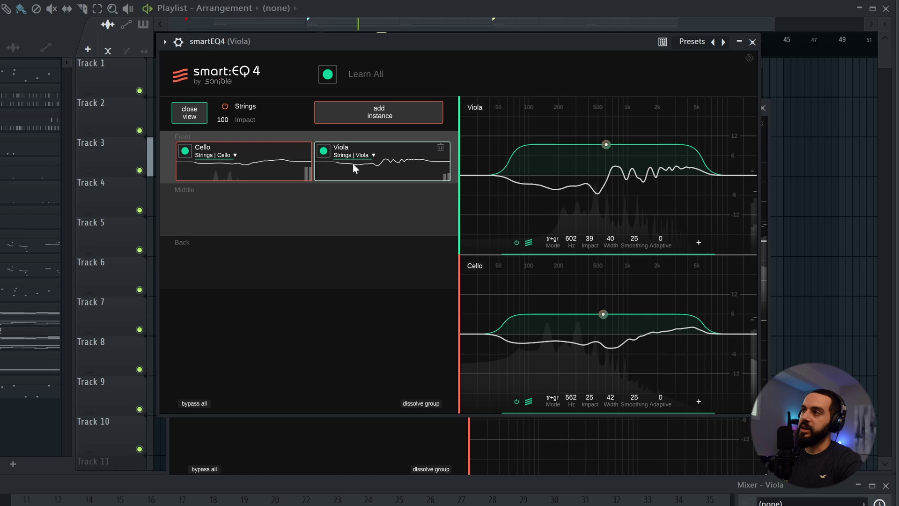
pyautogui.moveTo(352, 163); pyautogui.dragTo(417, 213)
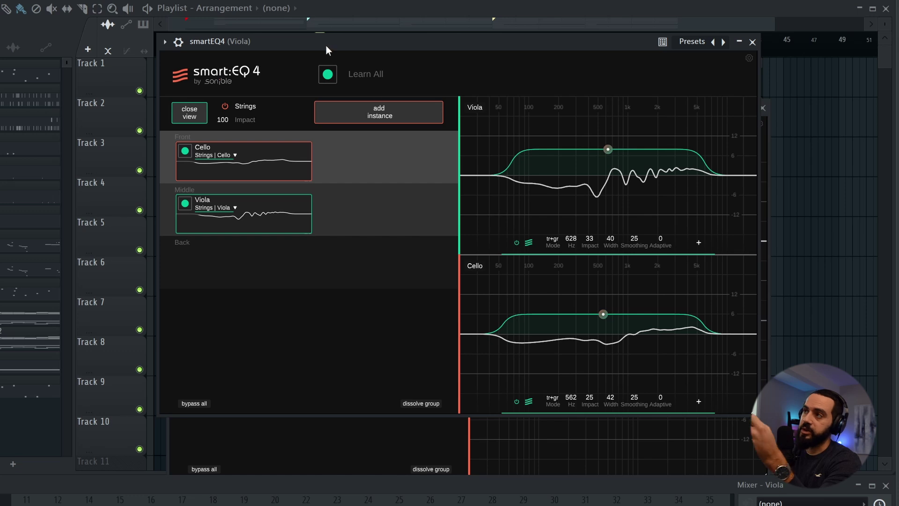
# Step: Close the group overview and switch the Cello filter's mode from tr+gr to track
pyautogui.moveTo(349, 47); pyautogui.dragTo(353, 60)
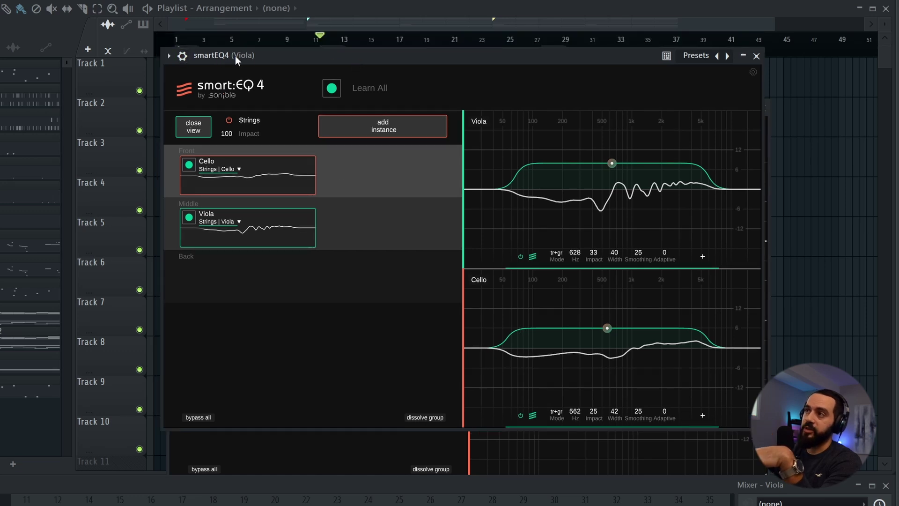
pyautogui.moveTo(235, 55); pyautogui.dragTo(209, 62)
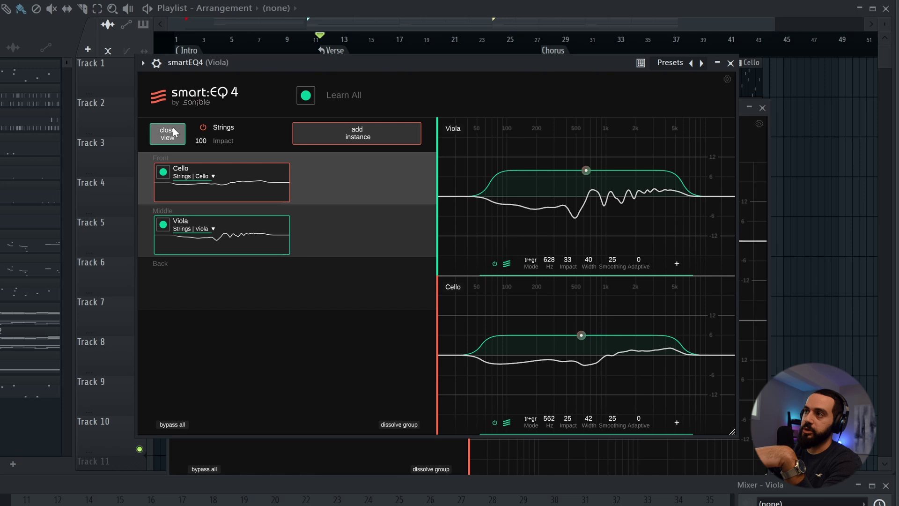
pyautogui.click(167, 134)
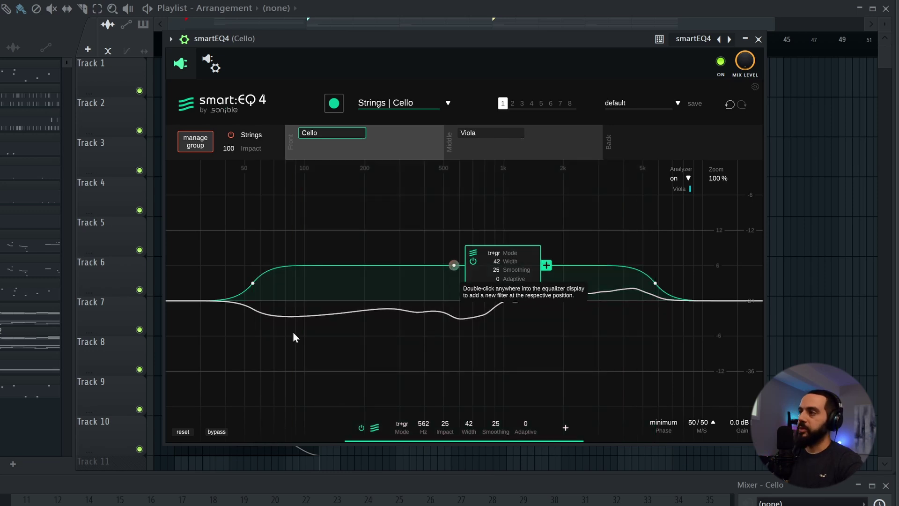
pyautogui.click(402, 432)
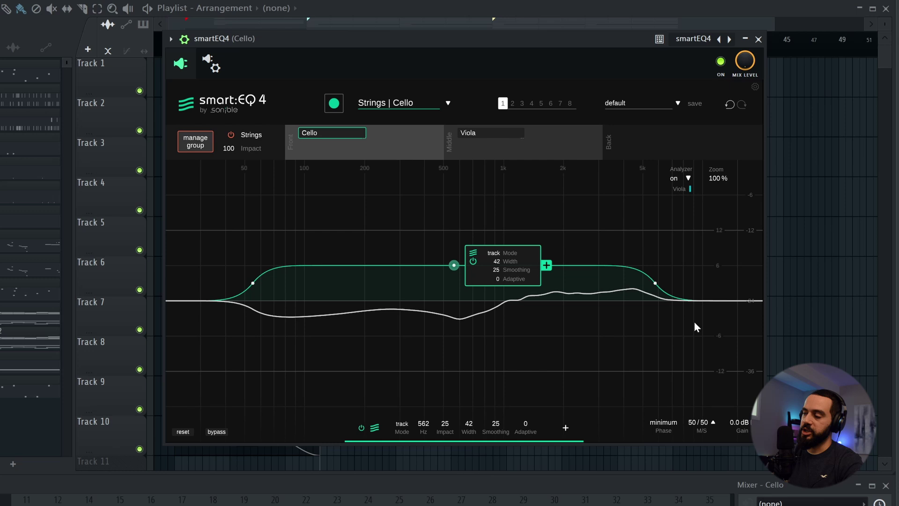
# Step: Switch the Cello filter to group mode, then back to tr+gr
pyautogui.click(402, 425)
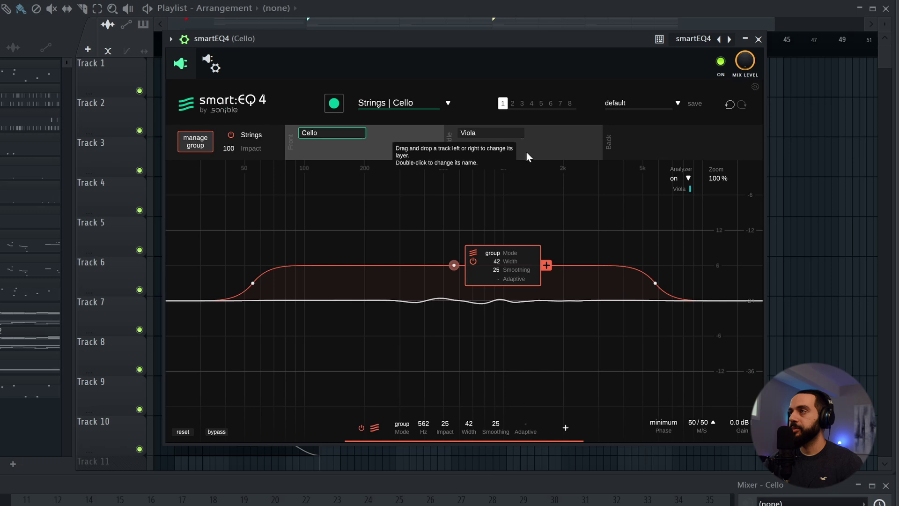
pyautogui.click(402, 430)
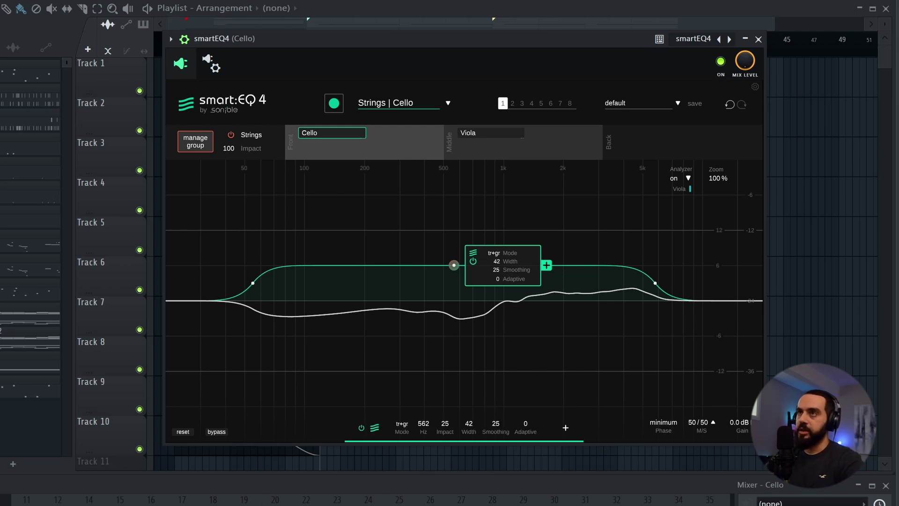
pyautogui.press('space')
pyautogui.moveTo(528, 430); pyautogui.dragTo(534, 388)
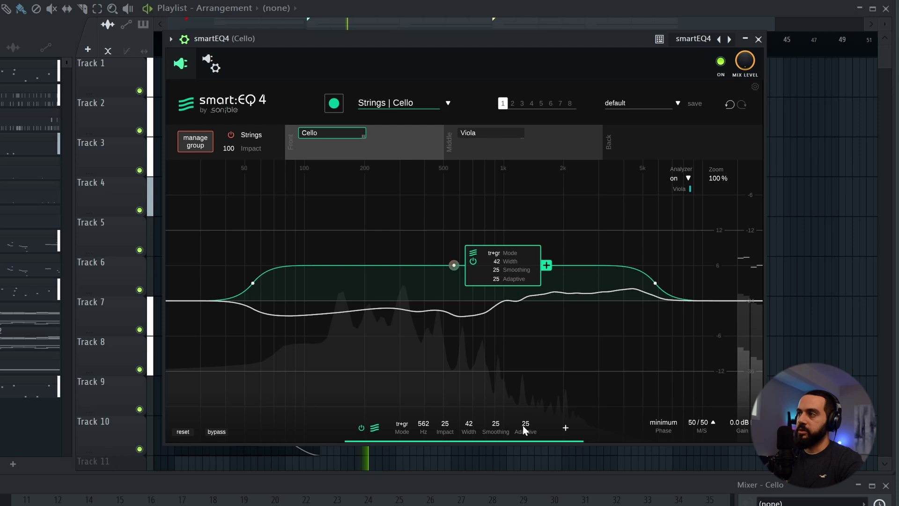
pyautogui.moveTo(522, 425); pyautogui.dragTo(536, 349)
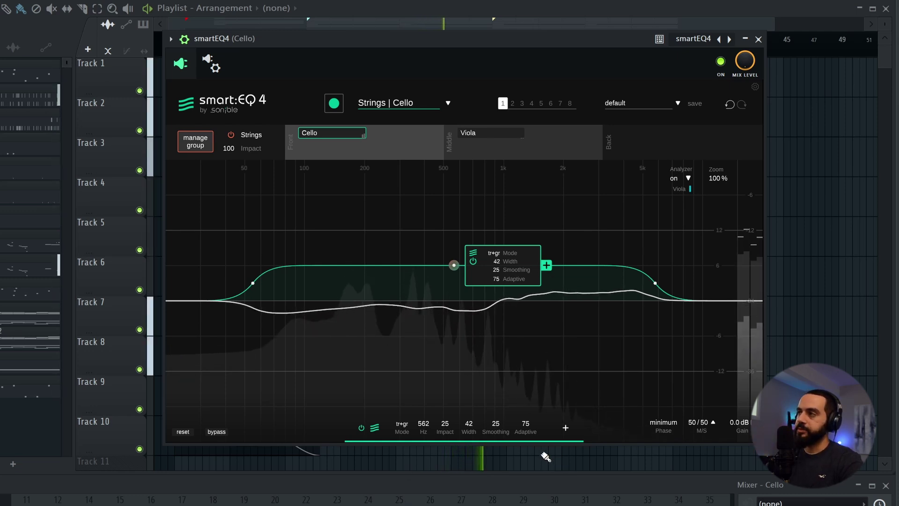
pyautogui.moveTo(526, 426); pyautogui.dragTo(526, 459)
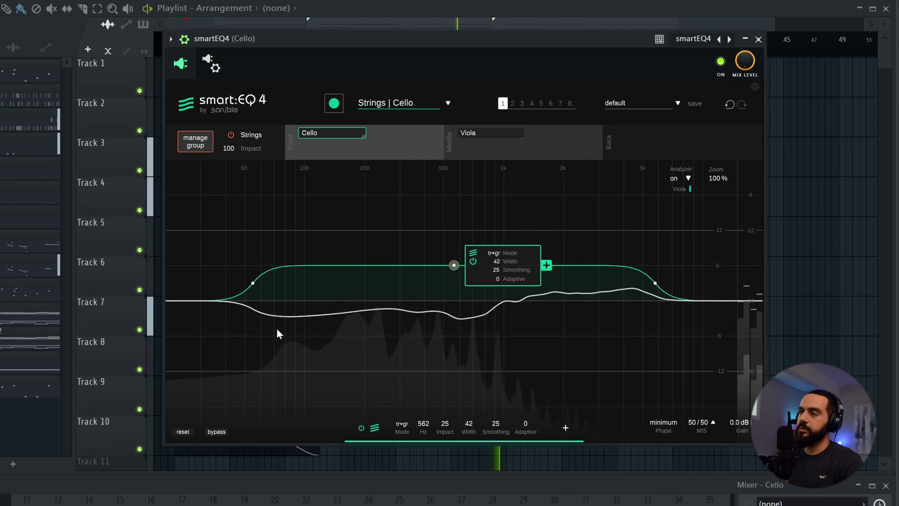